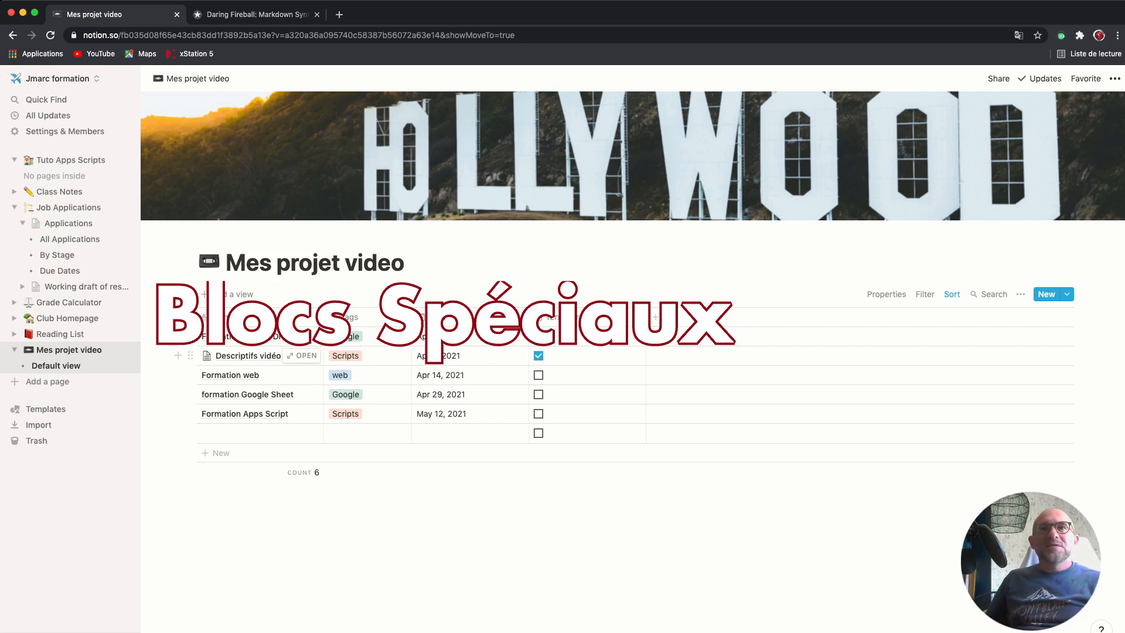
Open the Descriptifs vidéo page and give it a palette emoji icon
{"action": "left_click", "coordinate": [252, 356]}
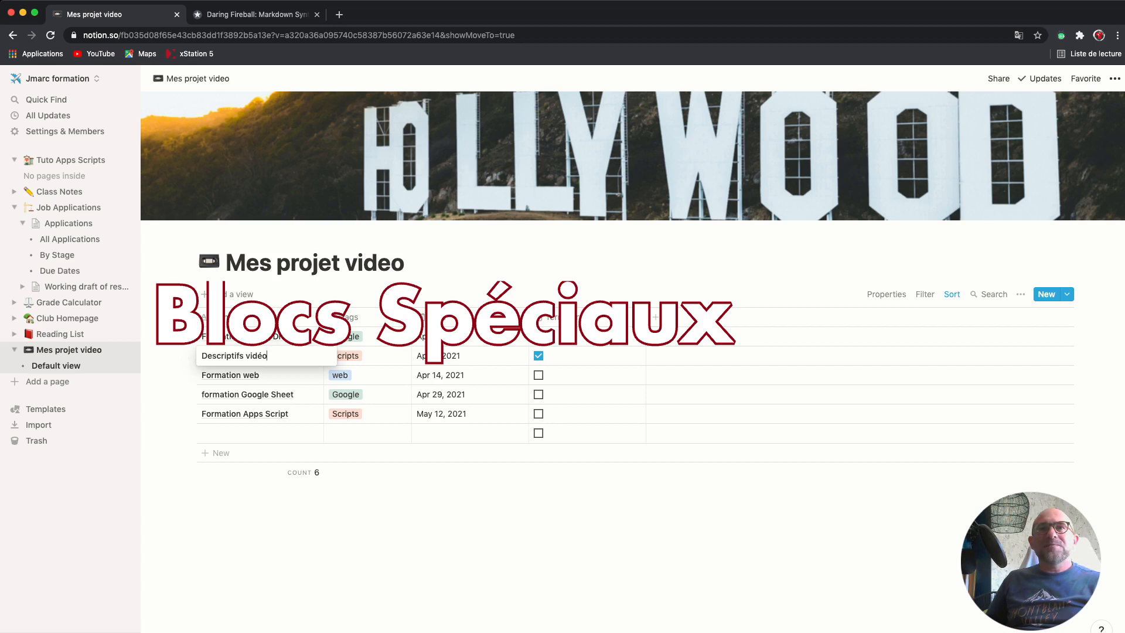
{"action": "key", "text": "Escape"}
{"action": "left_click", "coordinate": [302, 355]}
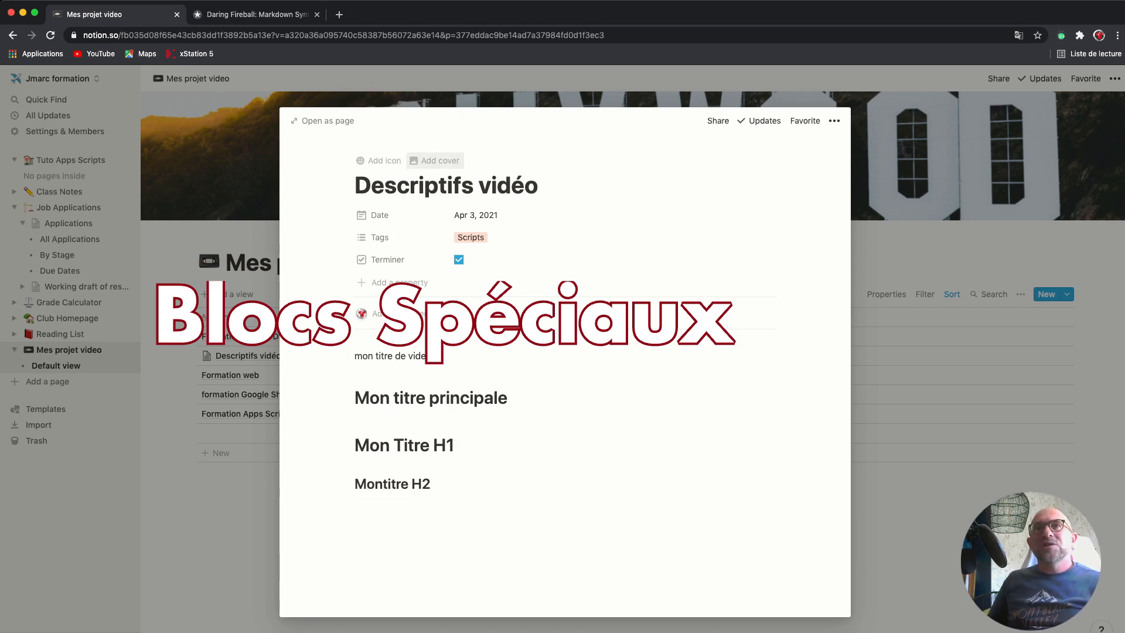
{"action": "left_click", "coordinate": [379, 161]}
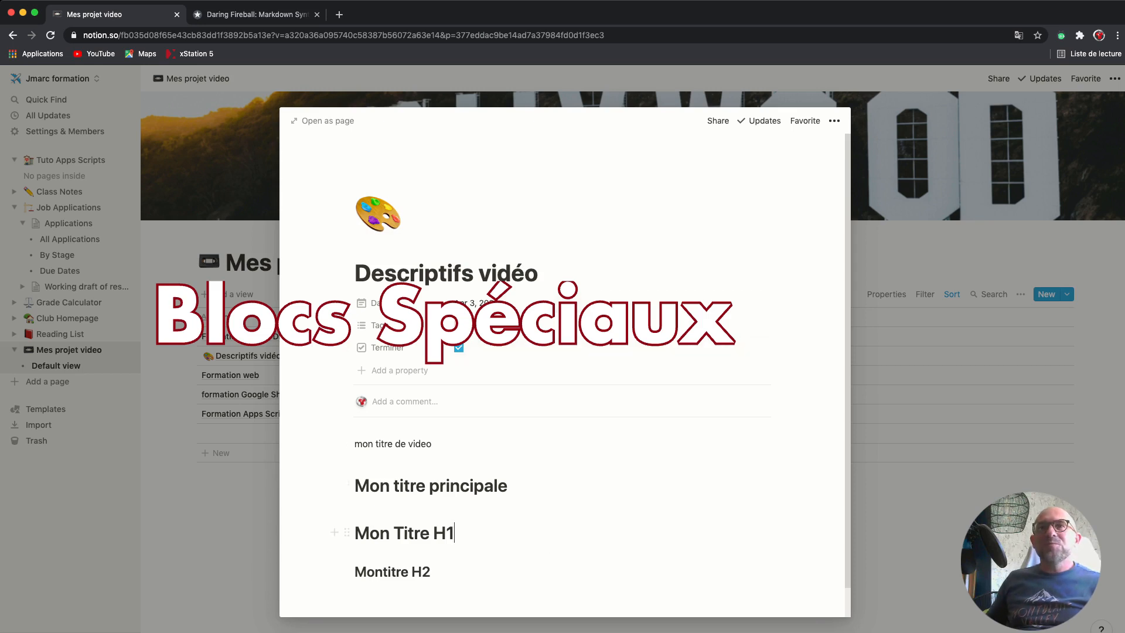
Add a new line below the Montitre H2 heading and bring up the / block menu
{"action": "left_click", "coordinate": [431, 572]}
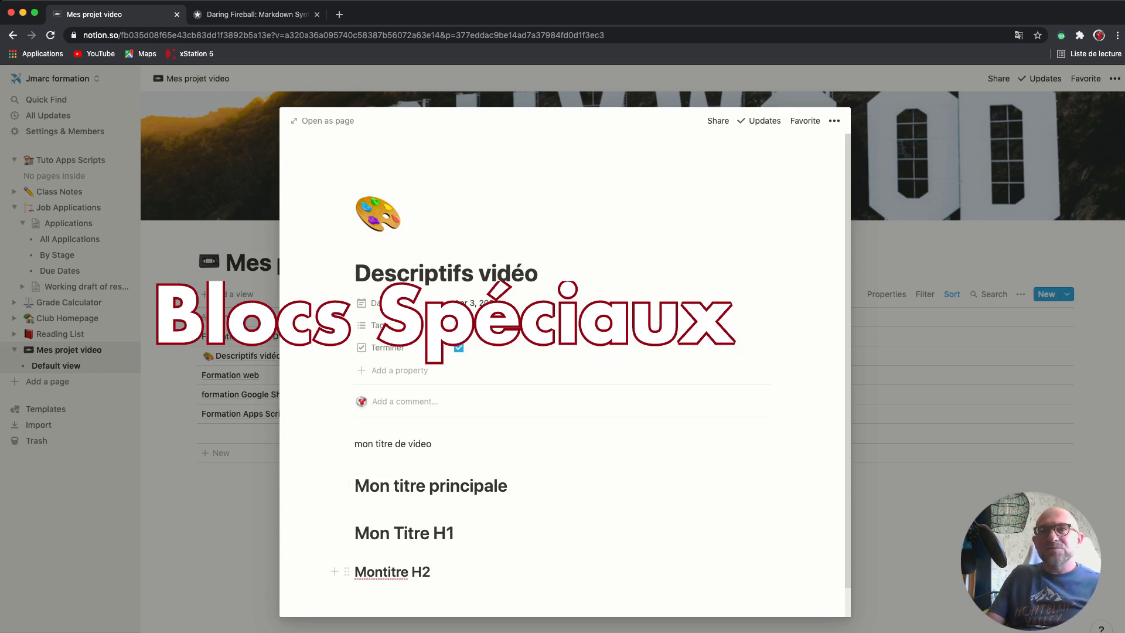
{"action": "key", "text": "Return"}
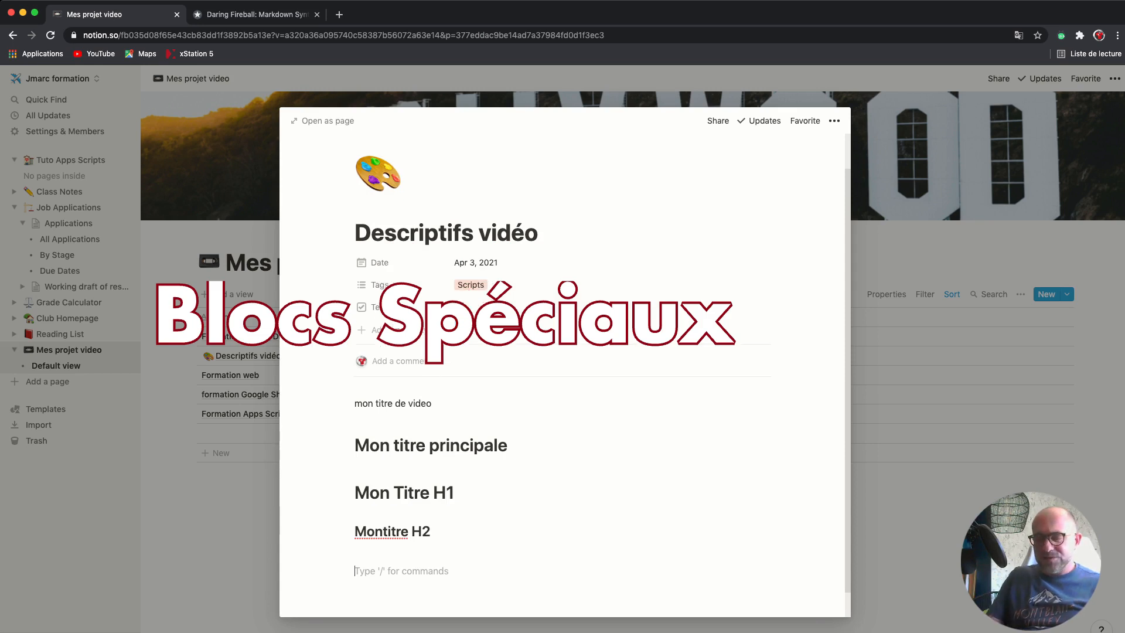
{"action": "type", "text": "/"}
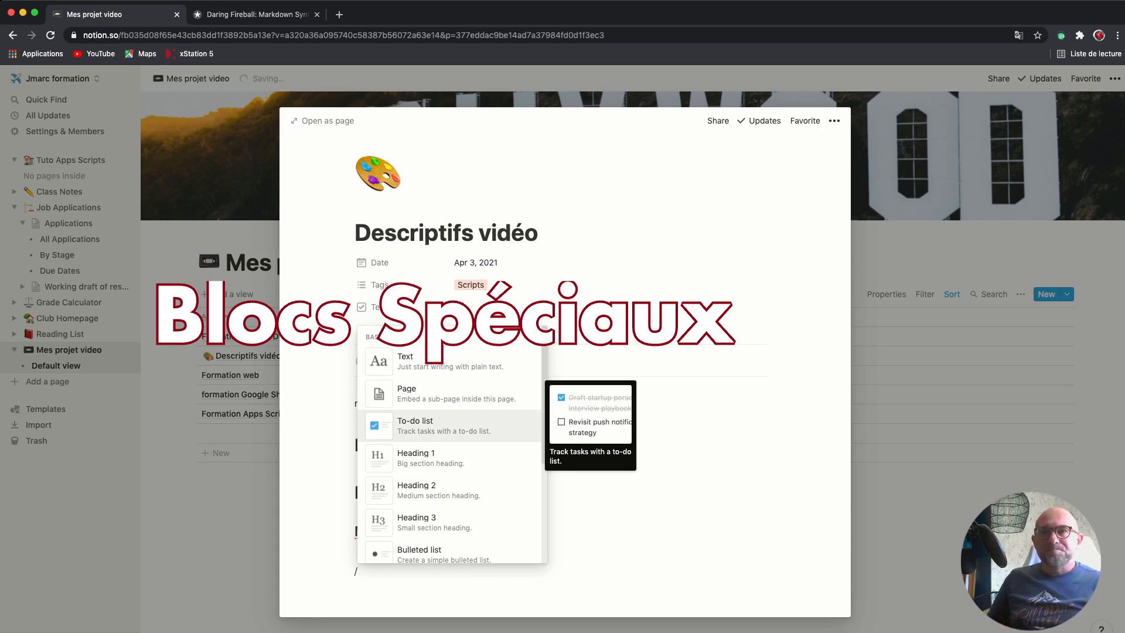
Create a to-do list: Préparation du contenu, Préparation des rushs, Préparation des Images, then end it
{"action": "key", "text": "Return"}
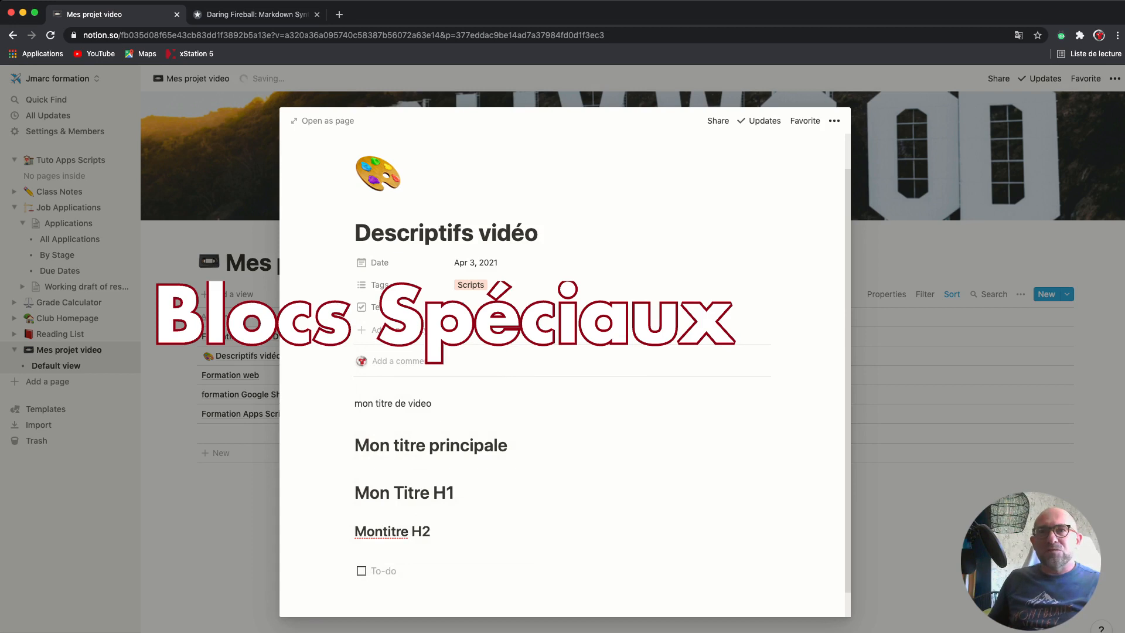
{"action": "scroll", "coordinate": [564, 375], "scroll_direction": "down", "scroll_amount": 1}
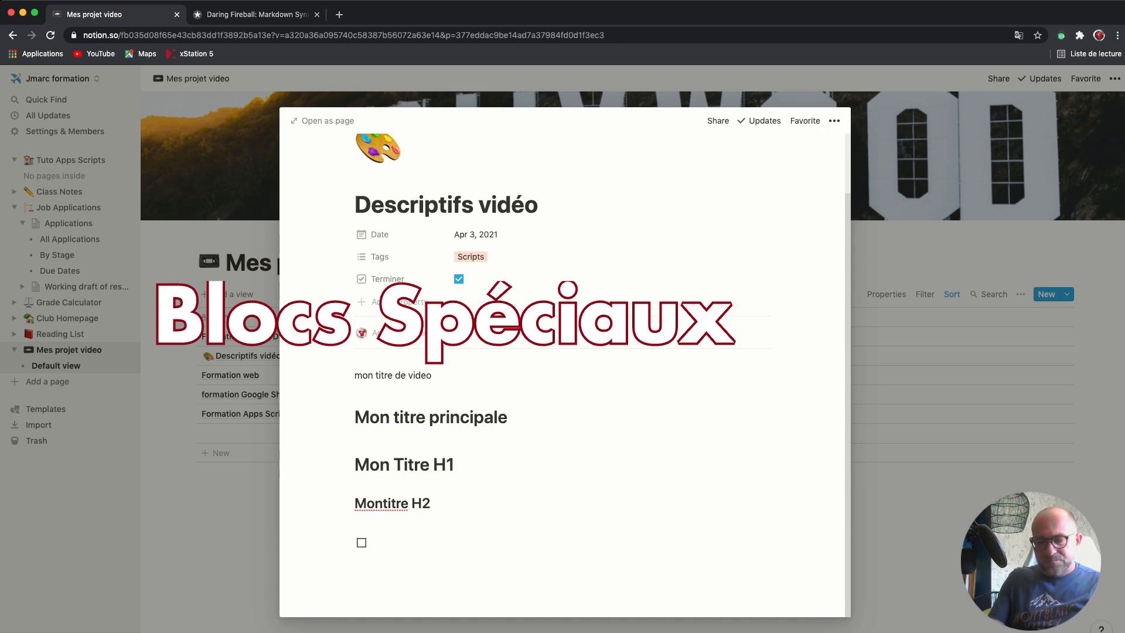
{"action": "type", "text": "Prépar"}
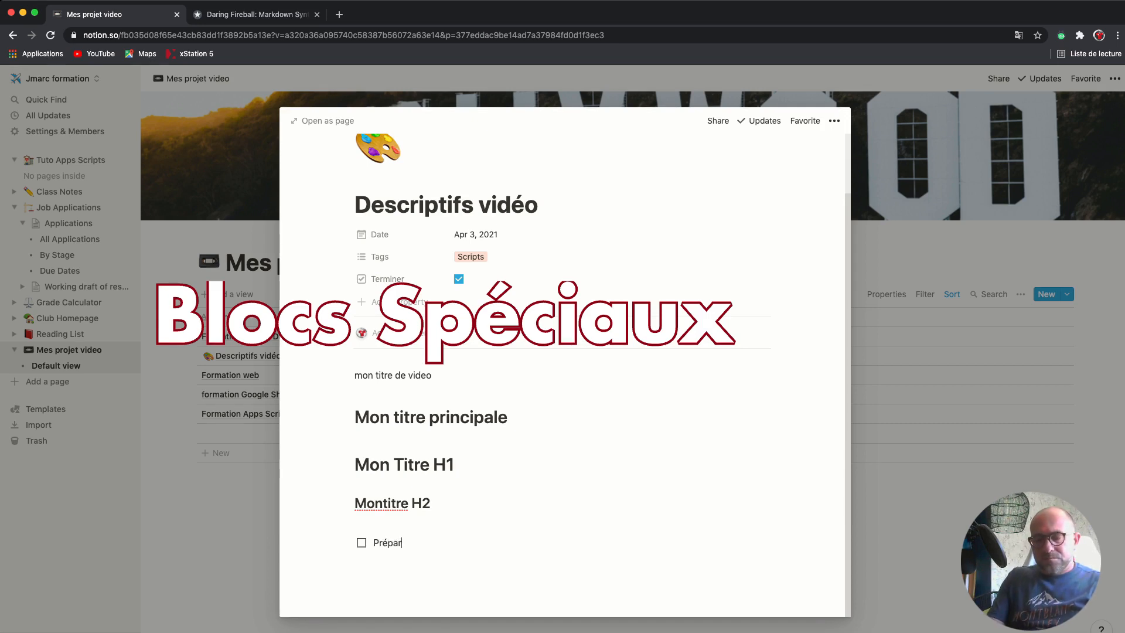
{"action": "type", "text": "ation du "}
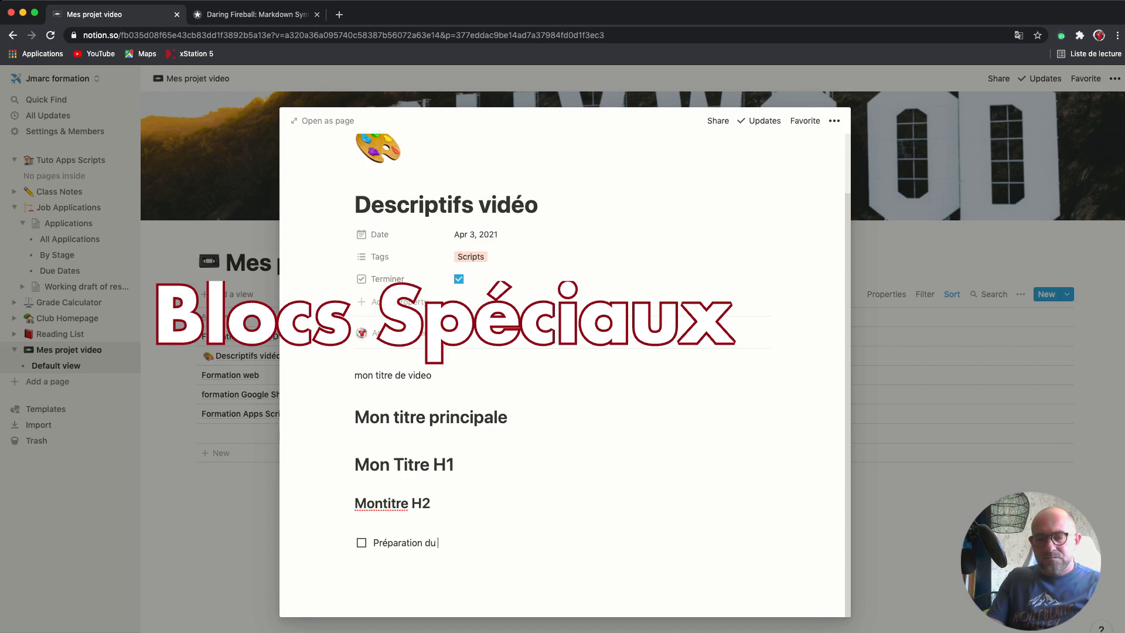
{"action": "type", "text": "contenu"}
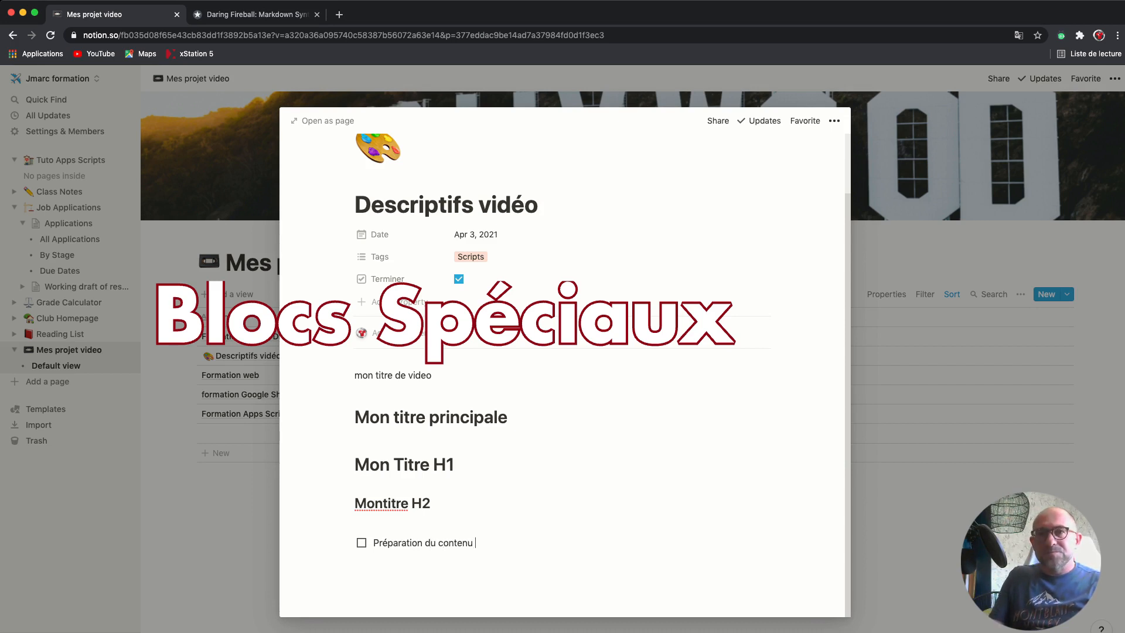
{"action": "key", "text": "Return"}
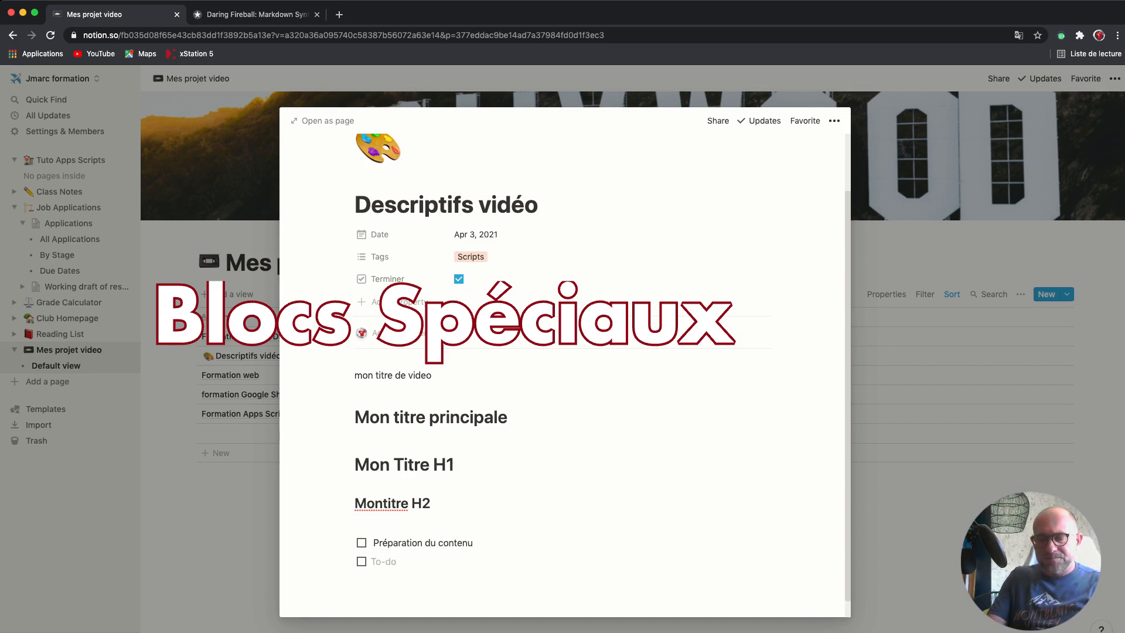
{"action": "type", "text": "Prép"}
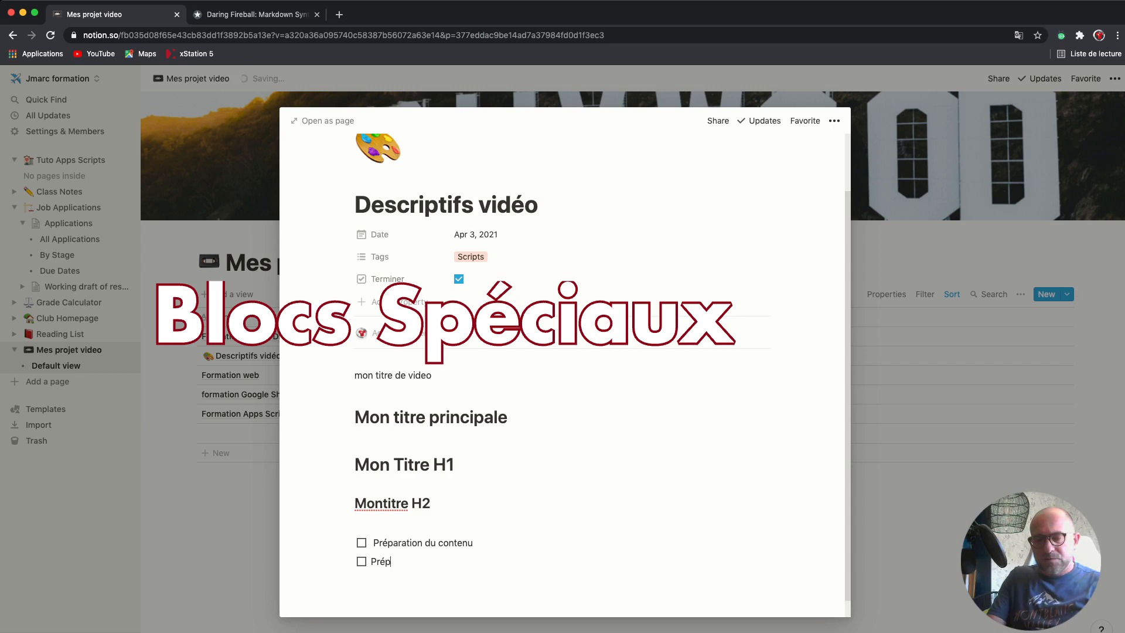
{"action": "type", "text": "aration de"}
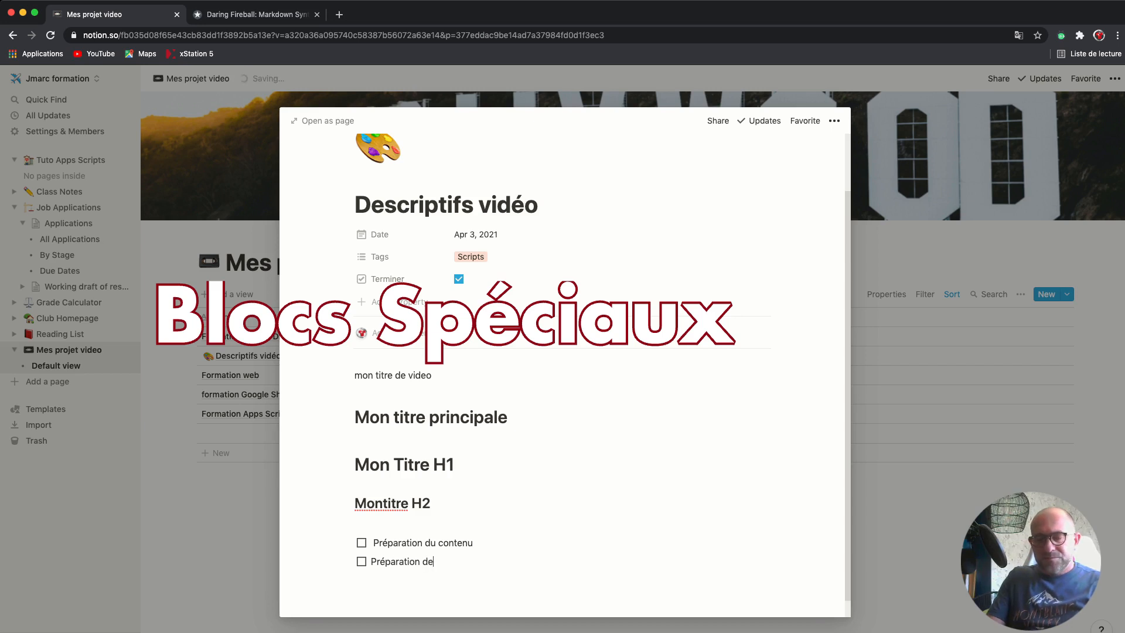
{"action": "type", "text": "s rus"}
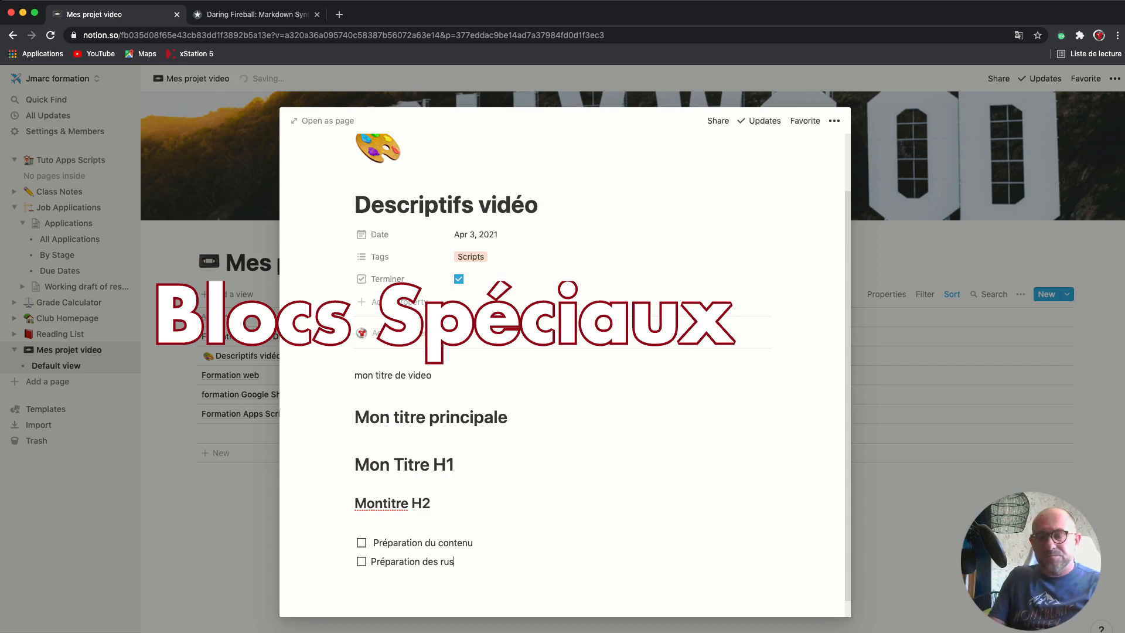
{"action": "type", "text": "hs"}
{"action": "key", "text": "Return"}
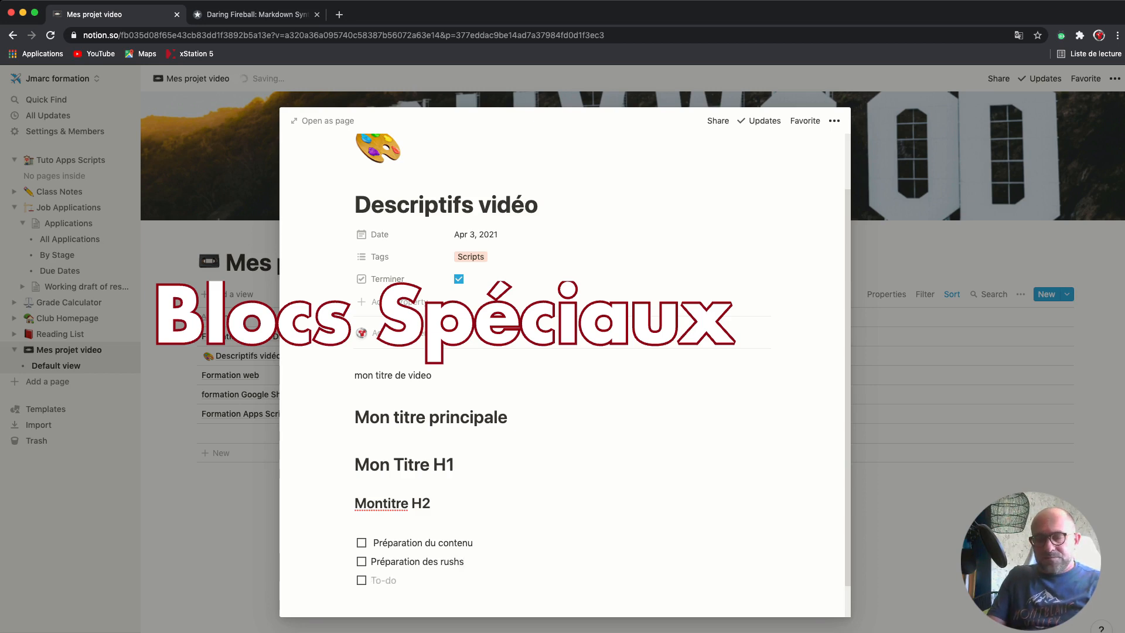
{"action": "type", "text": "Prépara"}
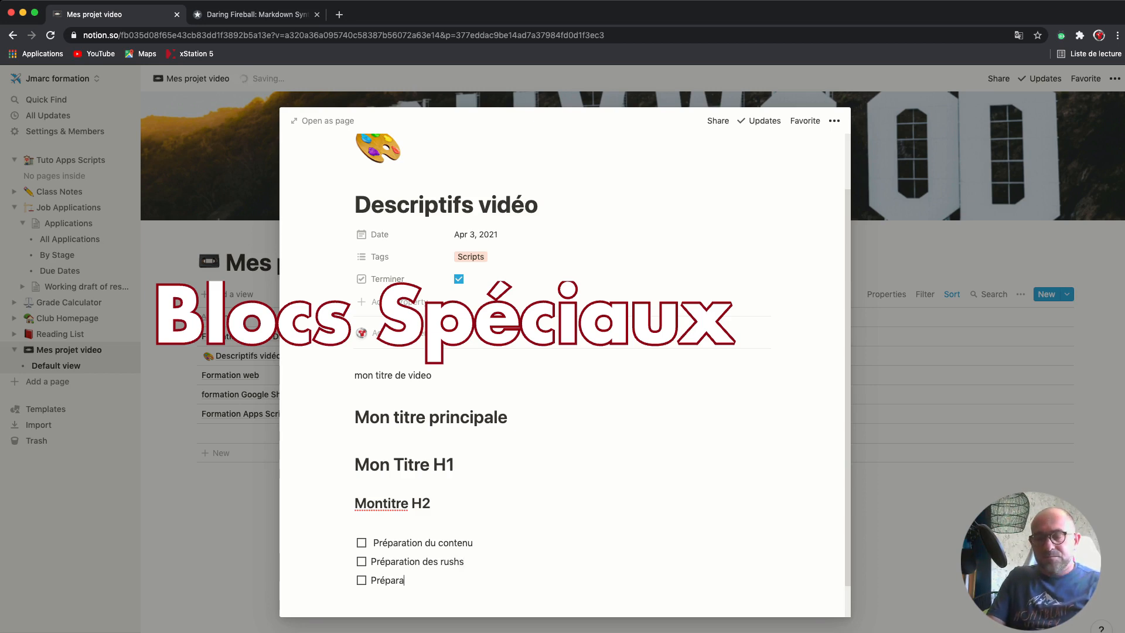
{"action": "type", "text": "tion "}
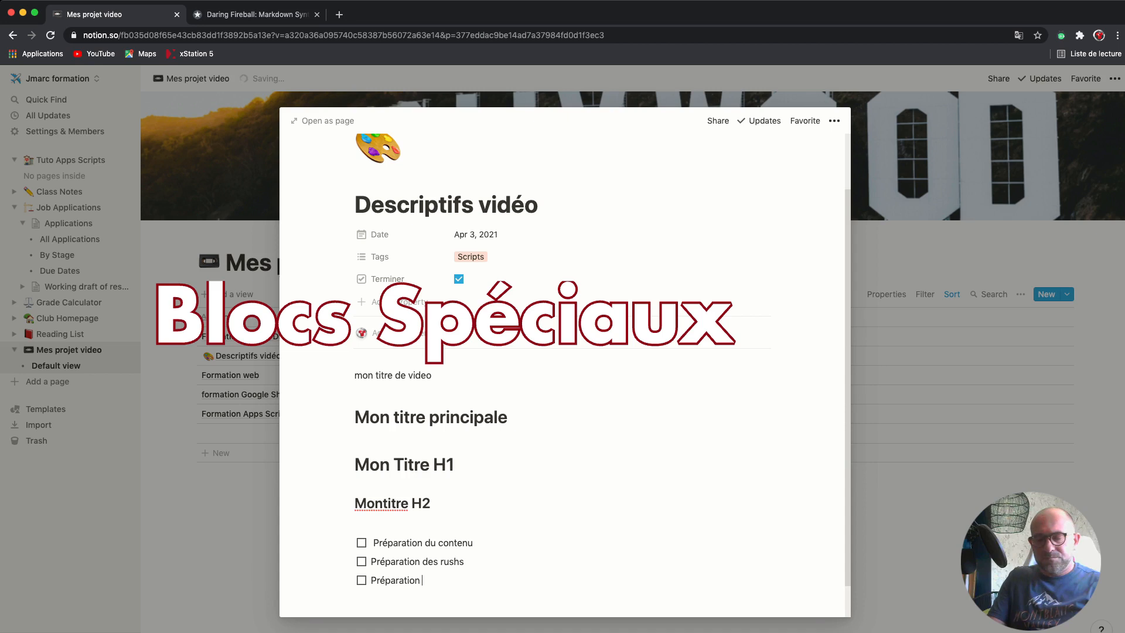
{"action": "type", "text": "des"}
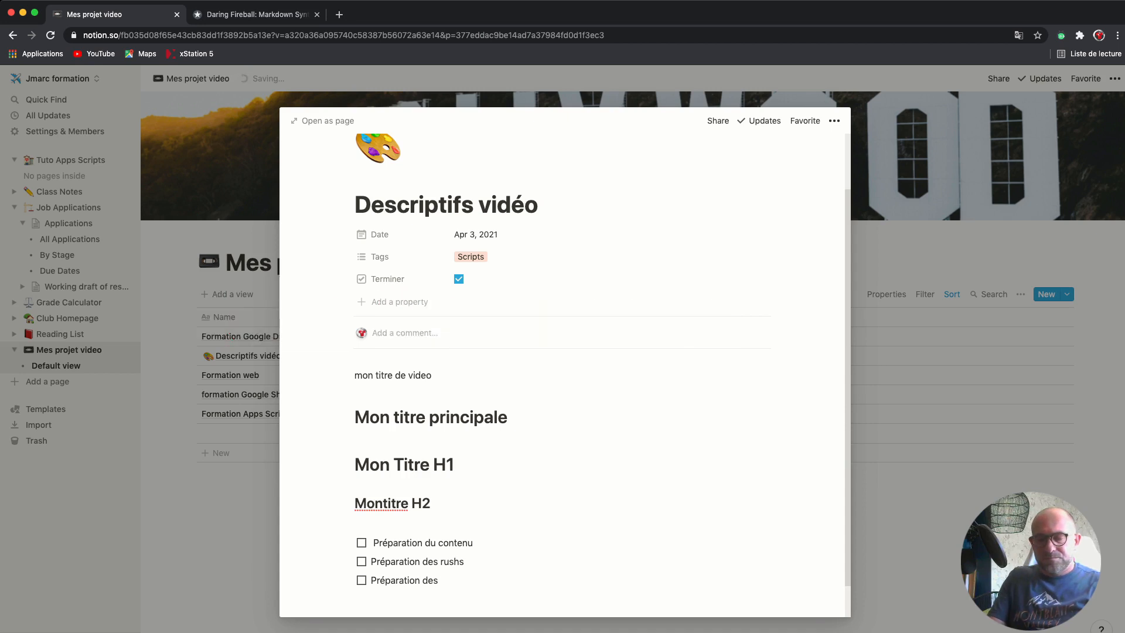
{"action": "type", "text": " Images"}
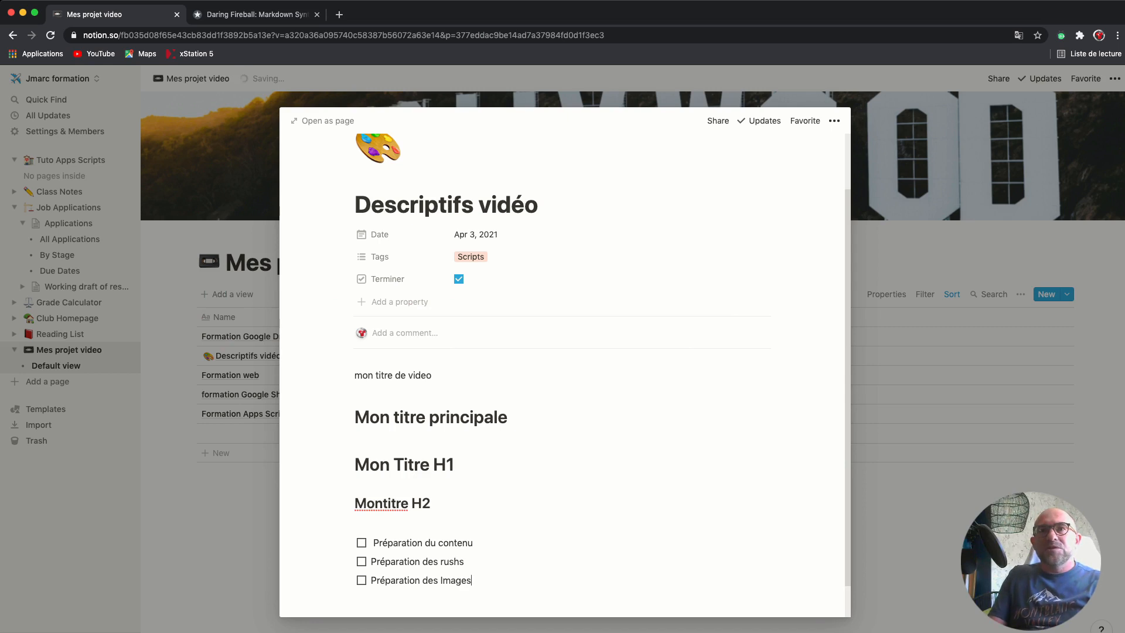
{"action": "key", "text": "Return"}
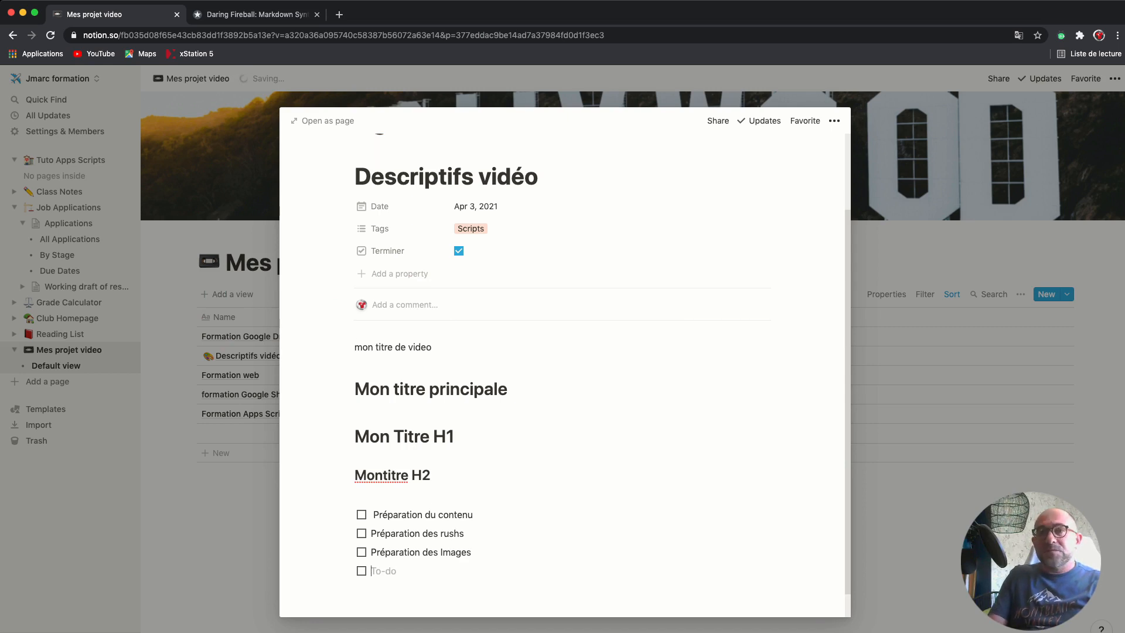
{"action": "key", "text": "Return"}
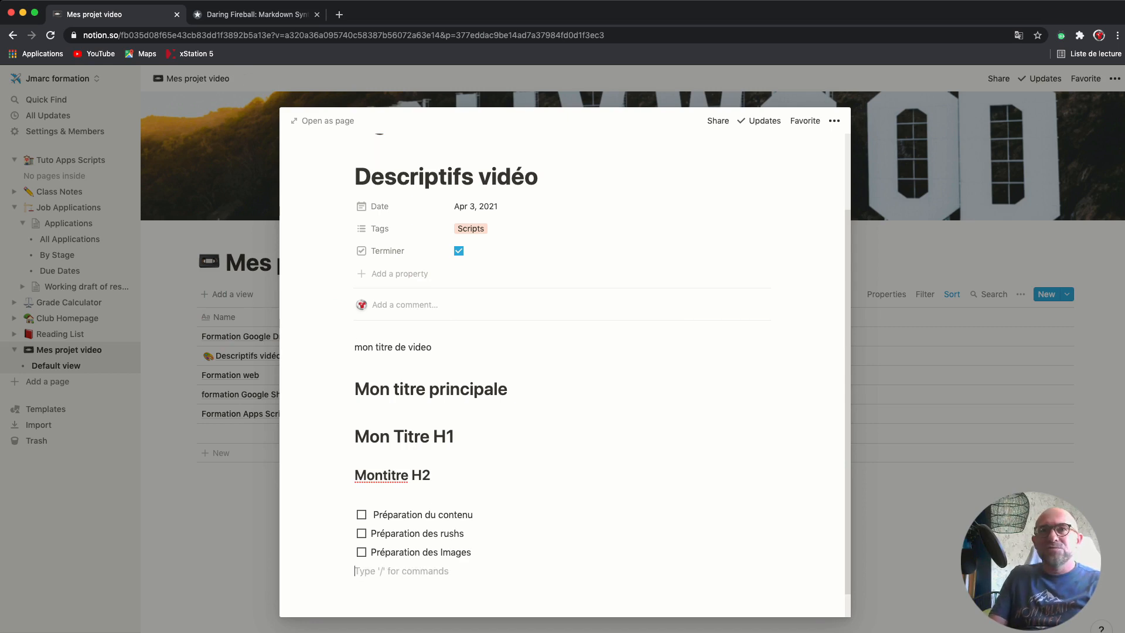
{"action": "key", "text": "Return"}
{"action": "key", "text": "Return"}
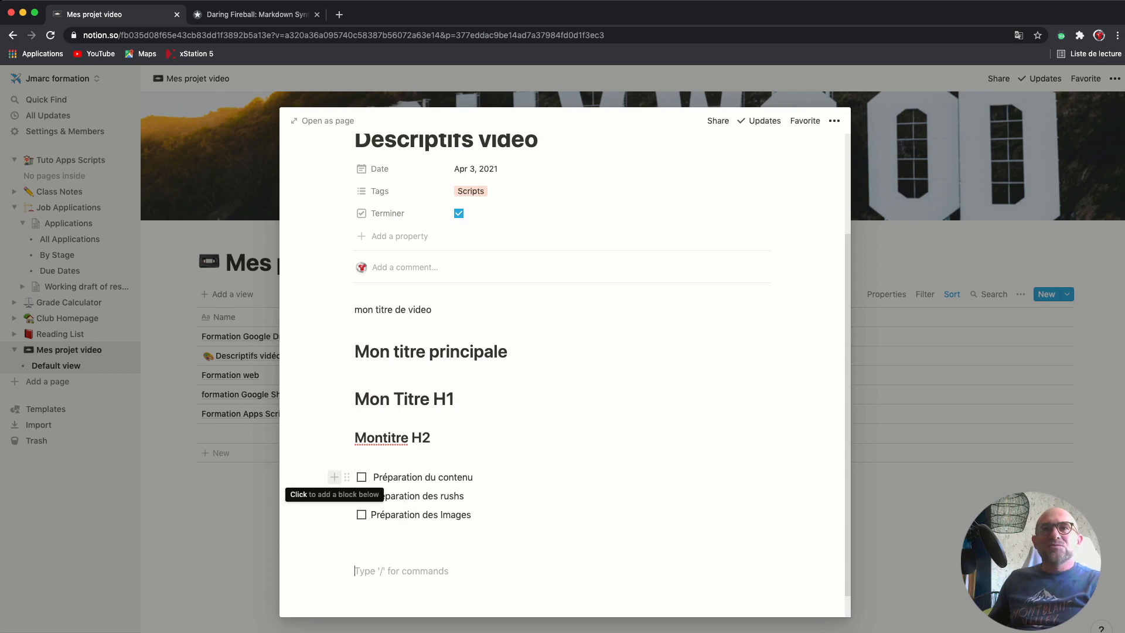
Insert a Heading 2 reading 'Titre de bloc' below Préparation du contenu
{"action": "left_click", "coordinate": [334, 476]}
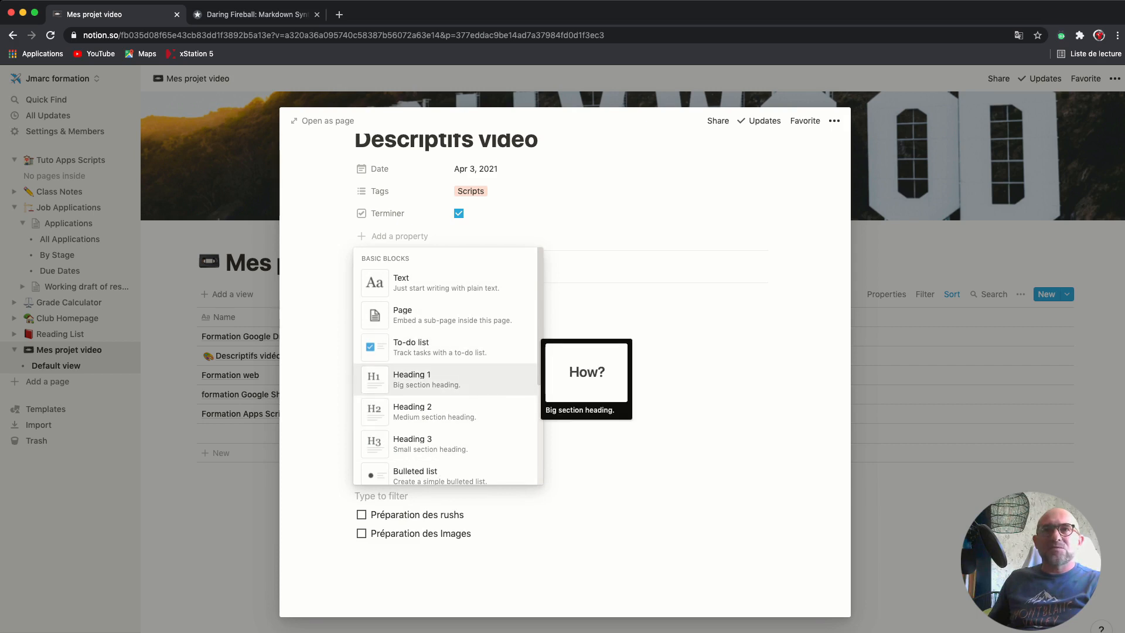
{"action": "key", "text": "Down"}
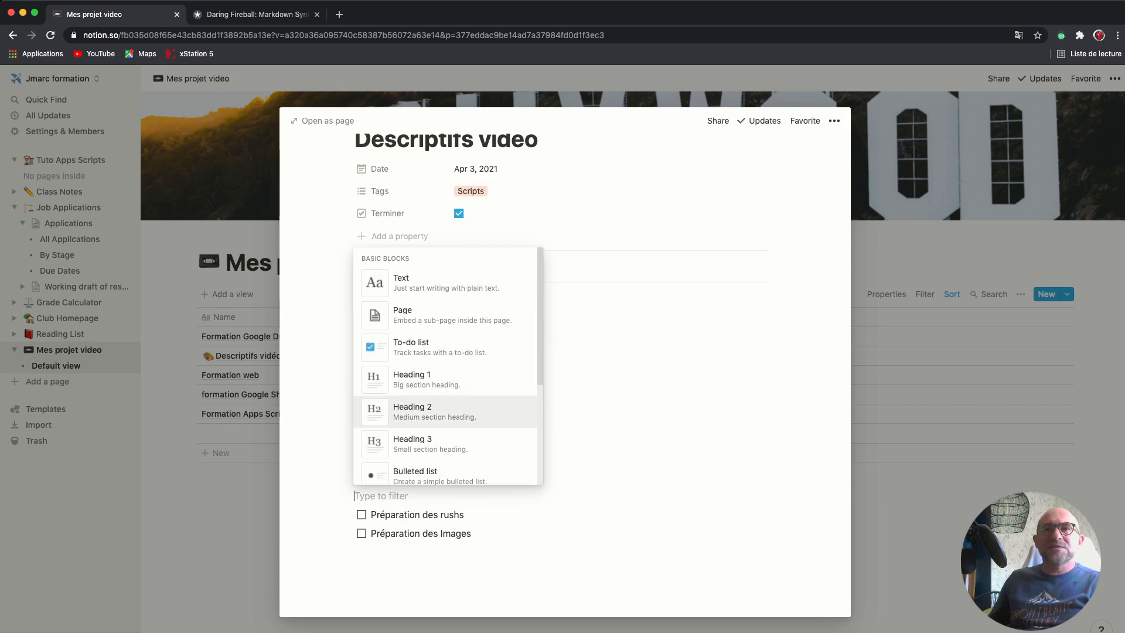
{"action": "key", "text": "Return"}
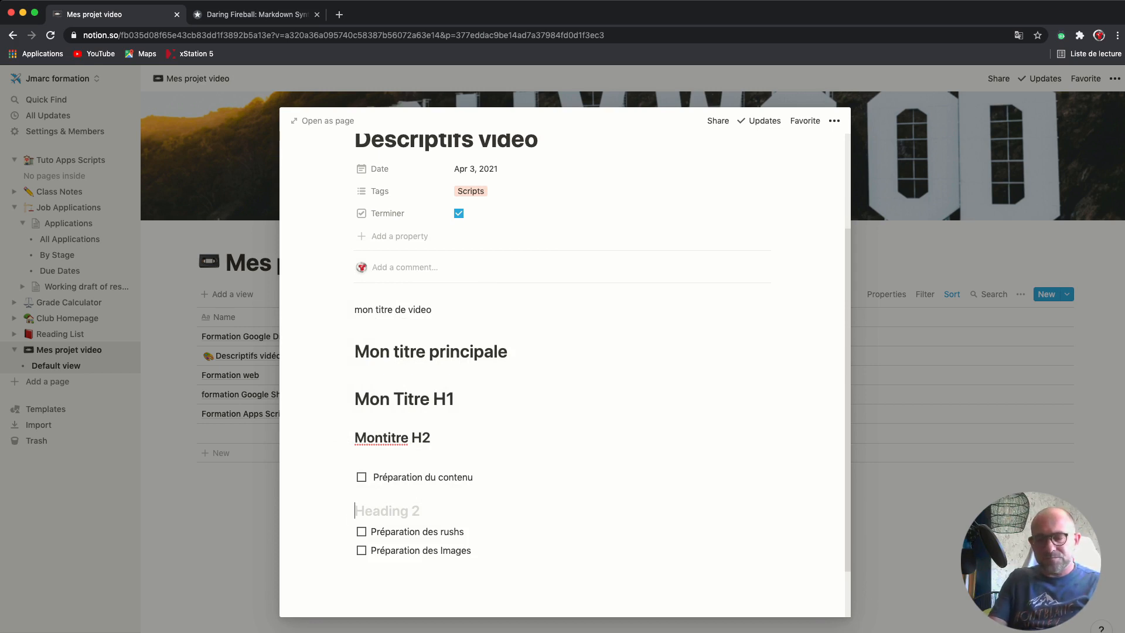
{"action": "type", "text": "Titre de "}
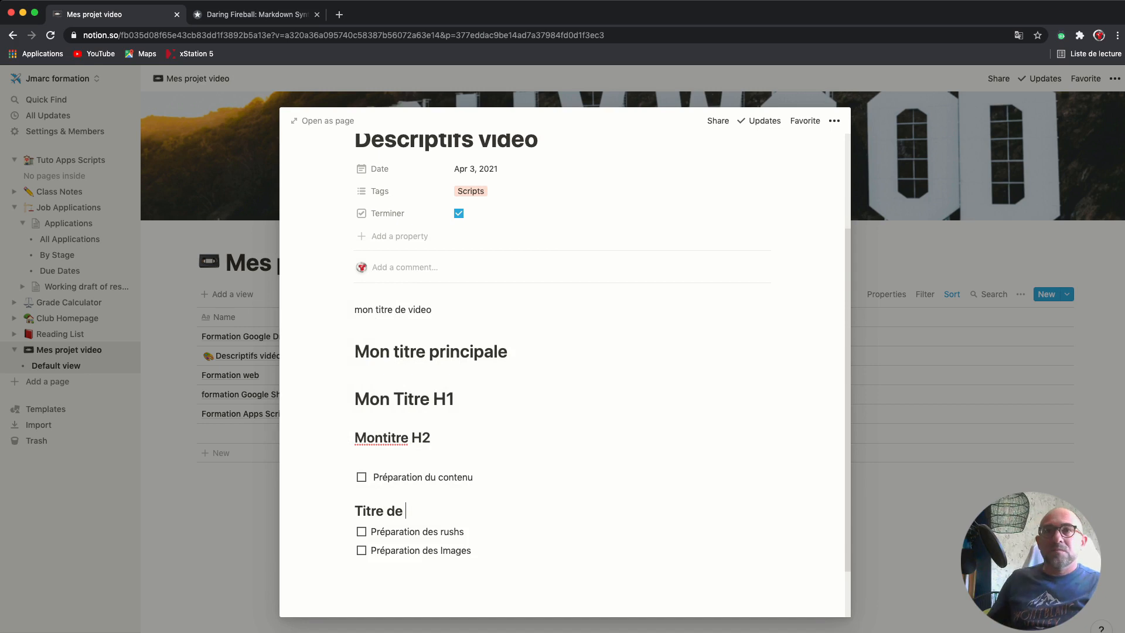
{"action": "type", "text": "bloc"}
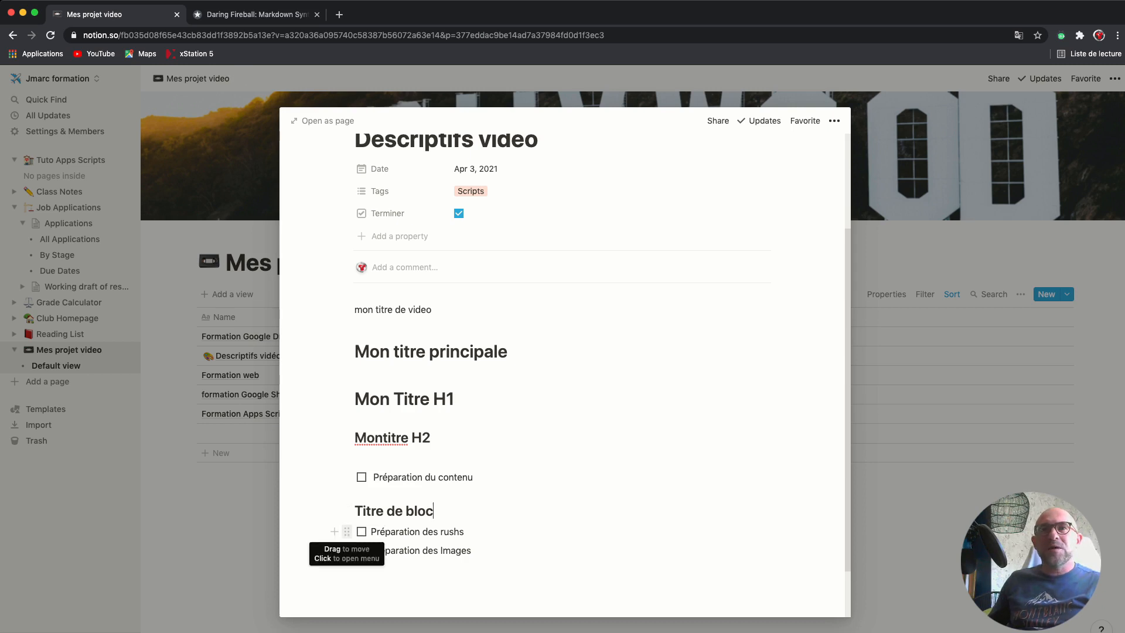
Place Préparation des rushs in a column beside Préparation du contenu, then open the empty block's actions
{"action": "left_click_drag", "start_coordinate": [347, 531], "coordinate": [777, 471]}
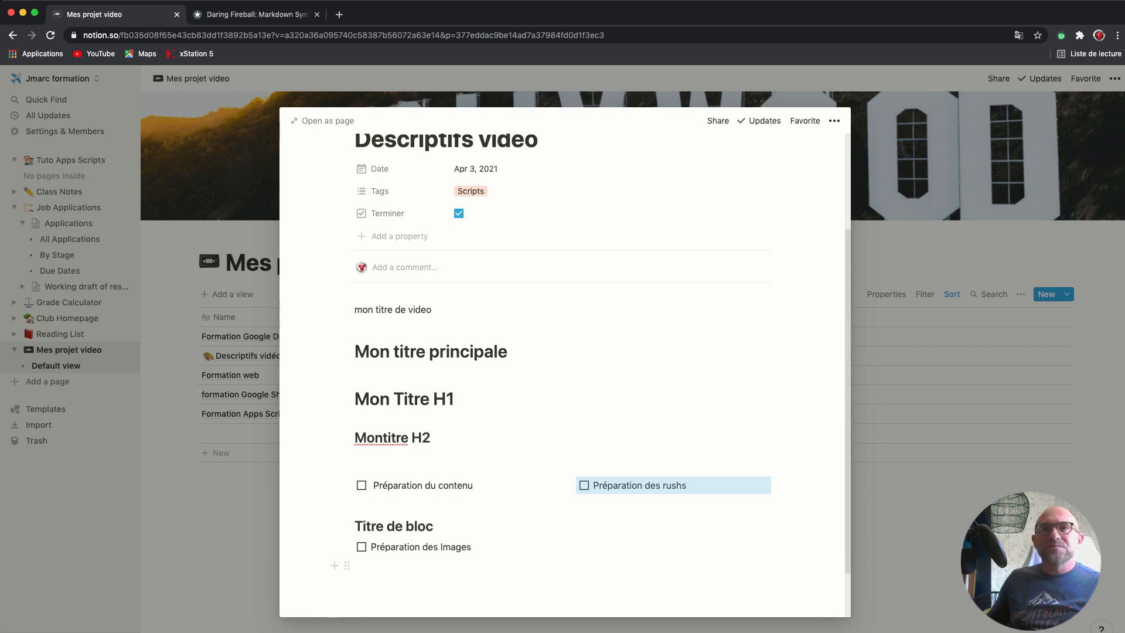
{"action": "scroll", "coordinate": [565, 371], "scroll_direction": "down", "scroll_amount": 1}
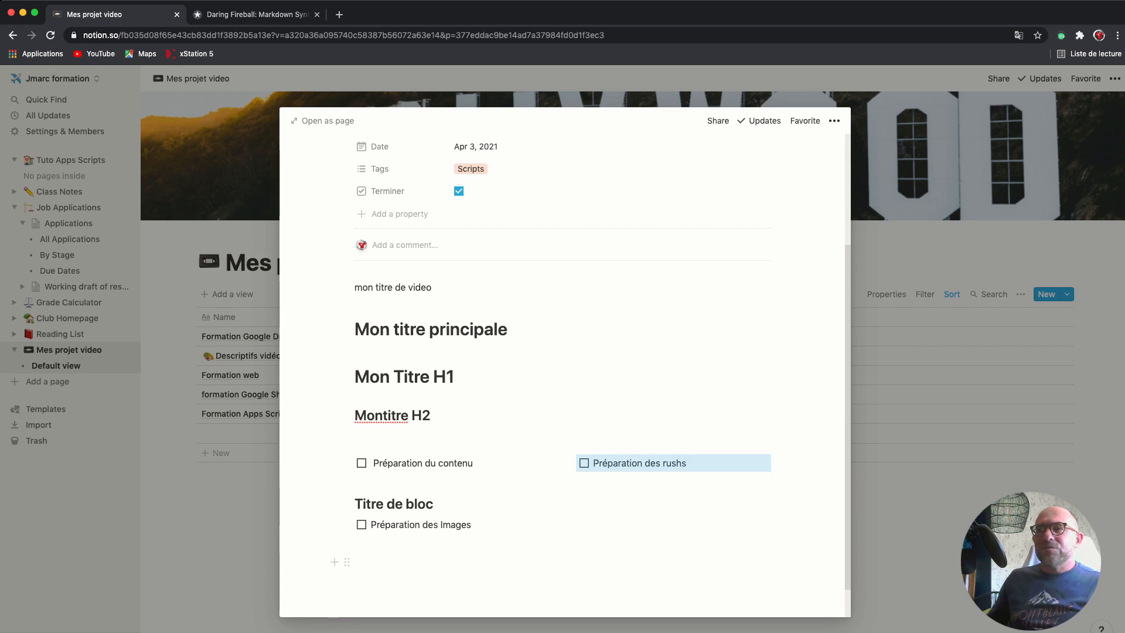
{"action": "scroll", "coordinate": [565, 371], "scroll_direction": "down", "scroll_amount": 1}
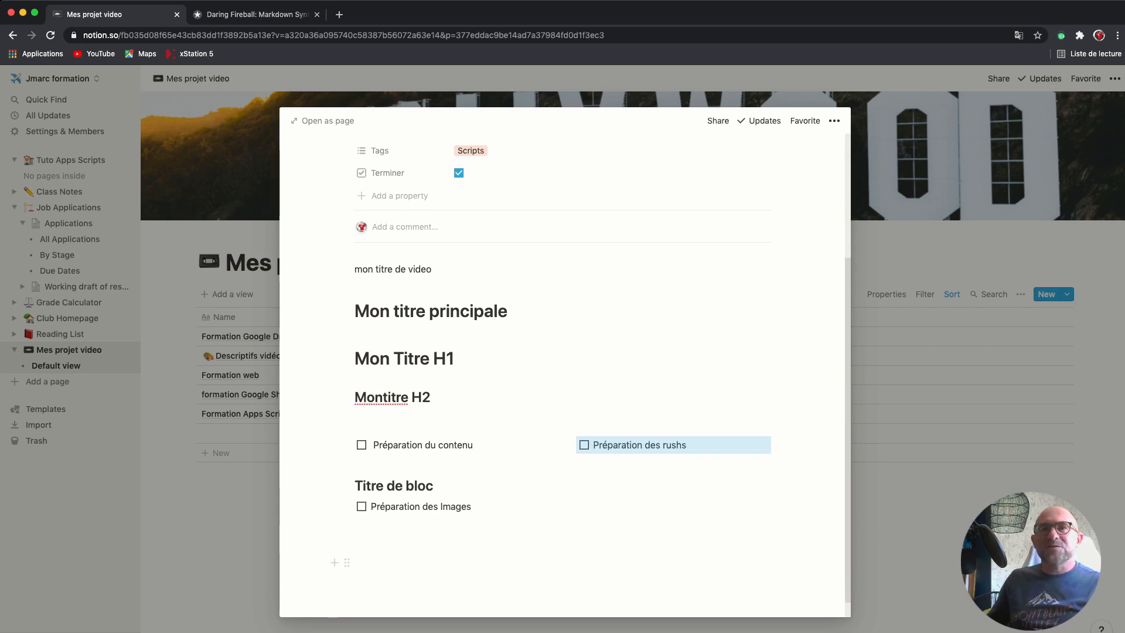
{"action": "scroll", "coordinate": [565, 371], "scroll_direction": "down", "scroll_amount": 1}
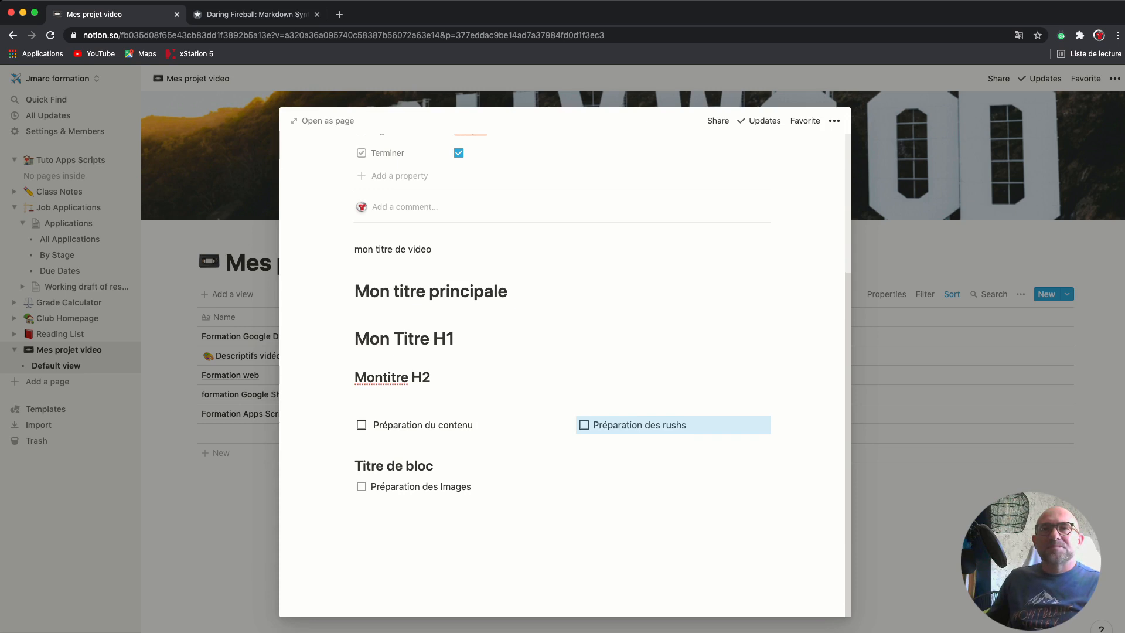
{"action": "left_click", "coordinate": [347, 523]}
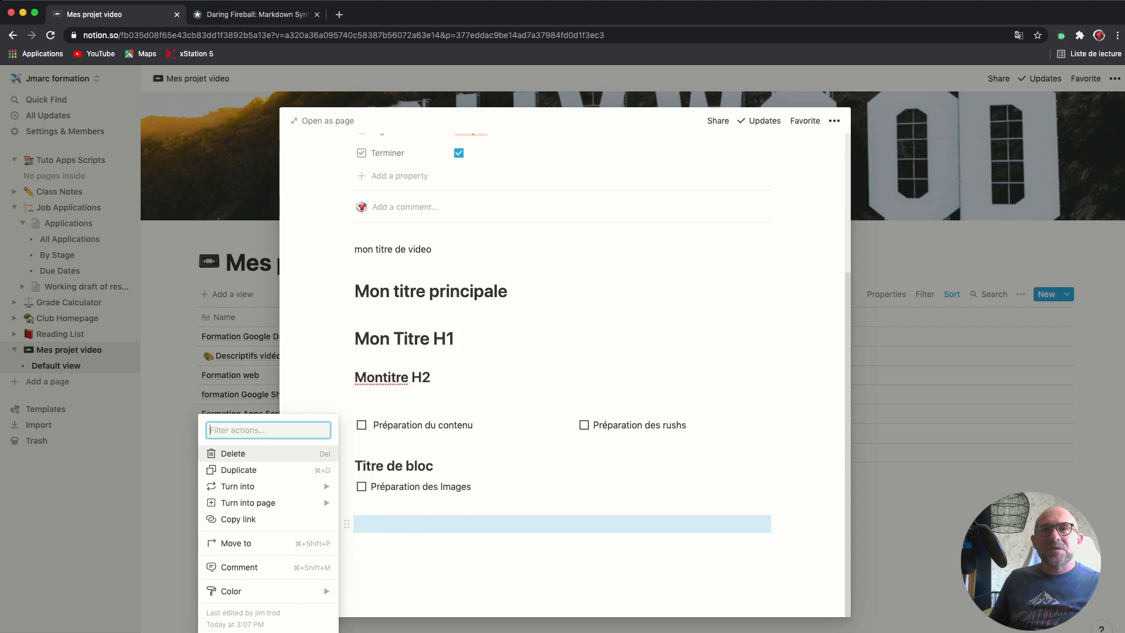
Close the block actions and show the insertable block types for the empty block
{"action": "left_click", "coordinate": [346, 524]}
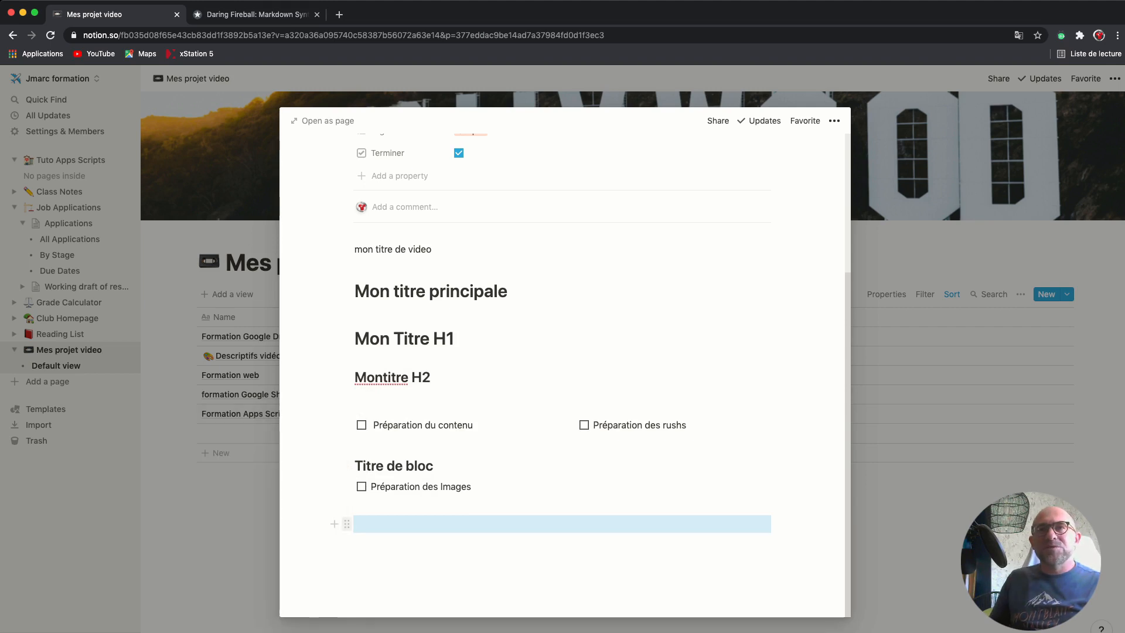
{"action": "left_click", "coordinate": [335, 524]}
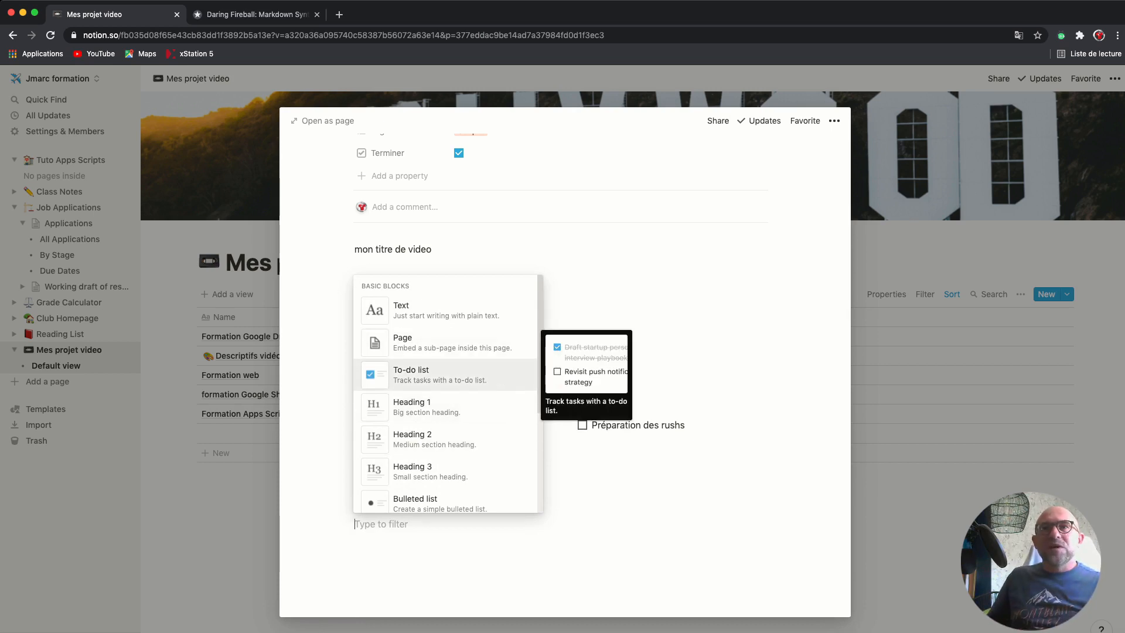
Insert an empty Callout block below Préparation des Images
{"action": "scroll", "coordinate": [448, 393], "scroll_direction": "down", "scroll_amount": 1}
{"action": "scroll", "coordinate": [449, 392], "scroll_direction": "down", "scroll_amount": 5}
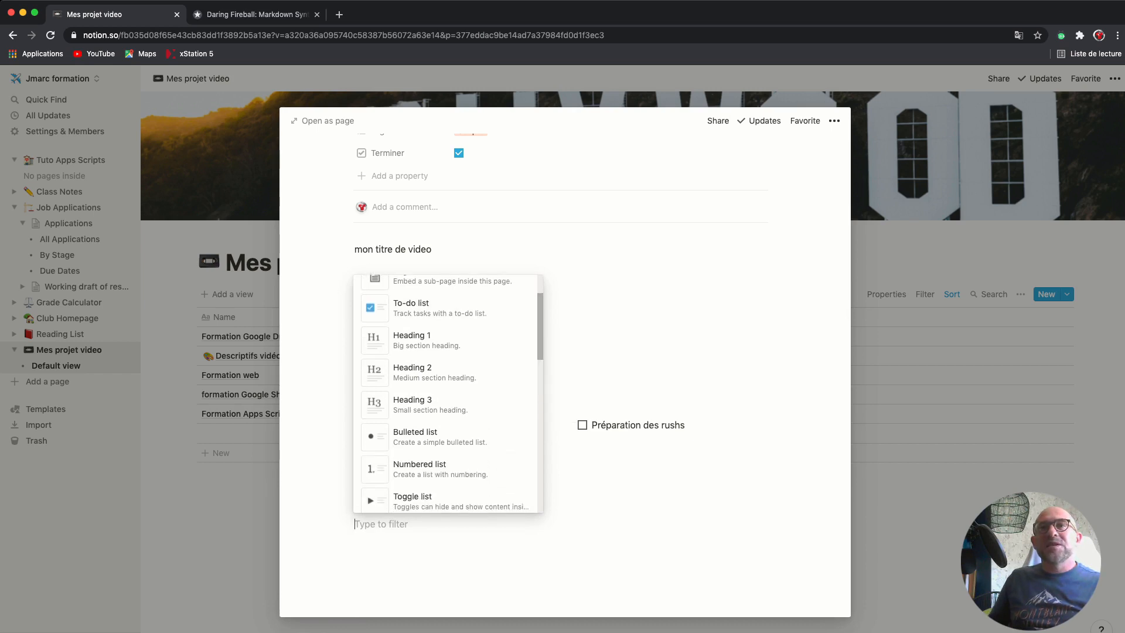
{"action": "key", "text": "Up"}
{"action": "key", "text": "Up"}
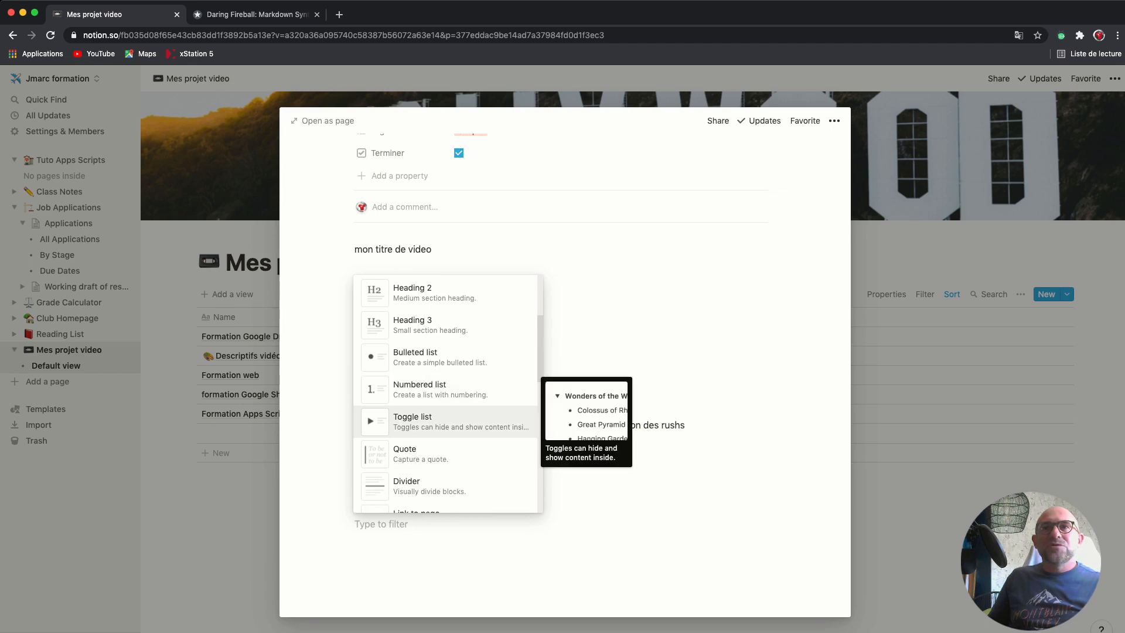
{"action": "scroll", "coordinate": [449, 392], "scroll_direction": "down", "scroll_amount": 3}
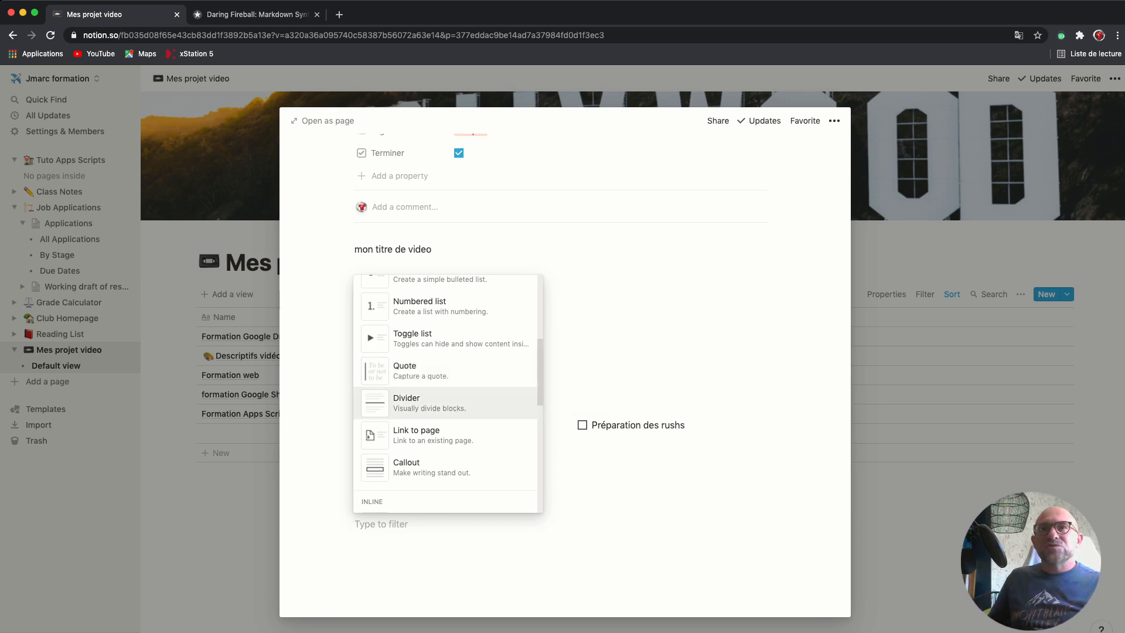
{"action": "scroll", "coordinate": [446, 387], "scroll_direction": "down", "scroll_amount": 1}
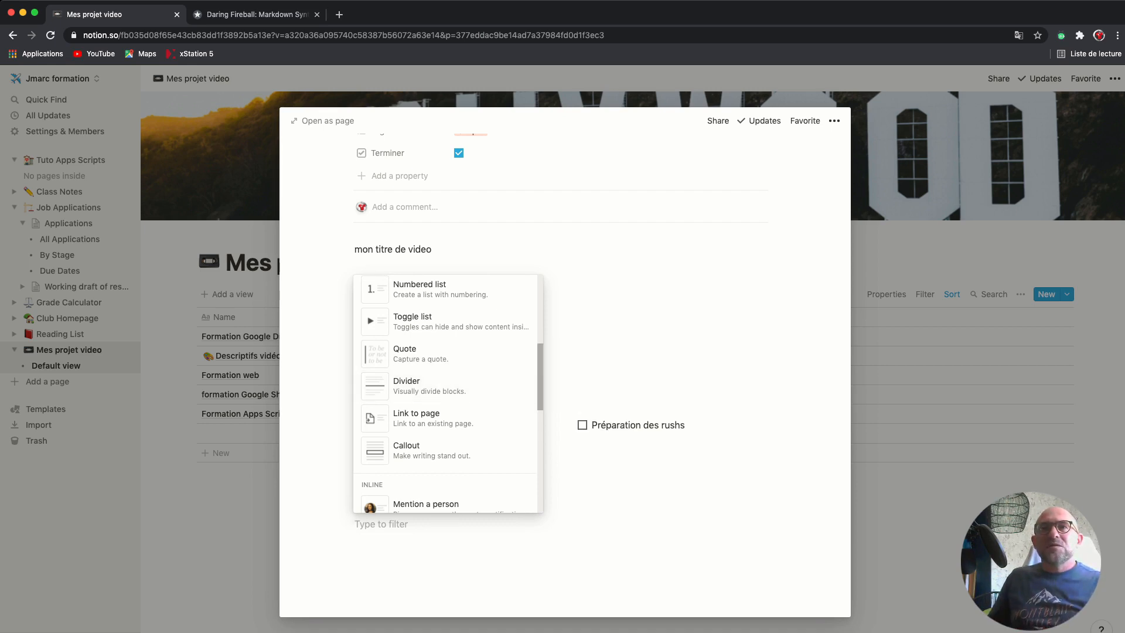
{"action": "scroll", "coordinate": [445, 375], "scroll_direction": "down", "scroll_amount": 3}
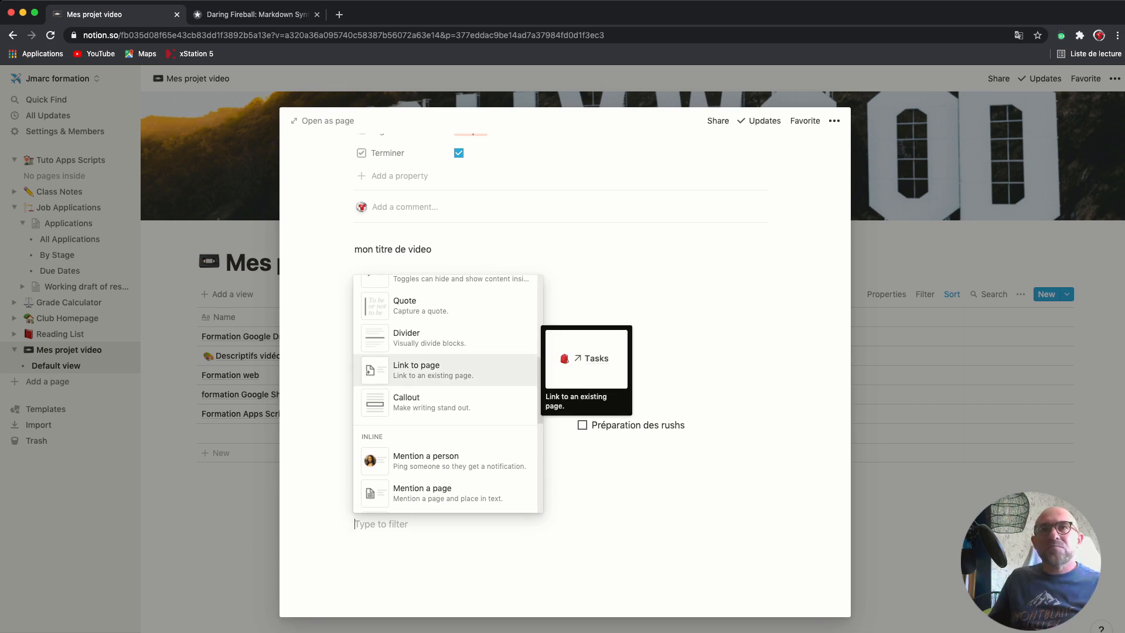
{"action": "scroll", "coordinate": [448, 392], "scroll_direction": "down", "scroll_amount": 1}
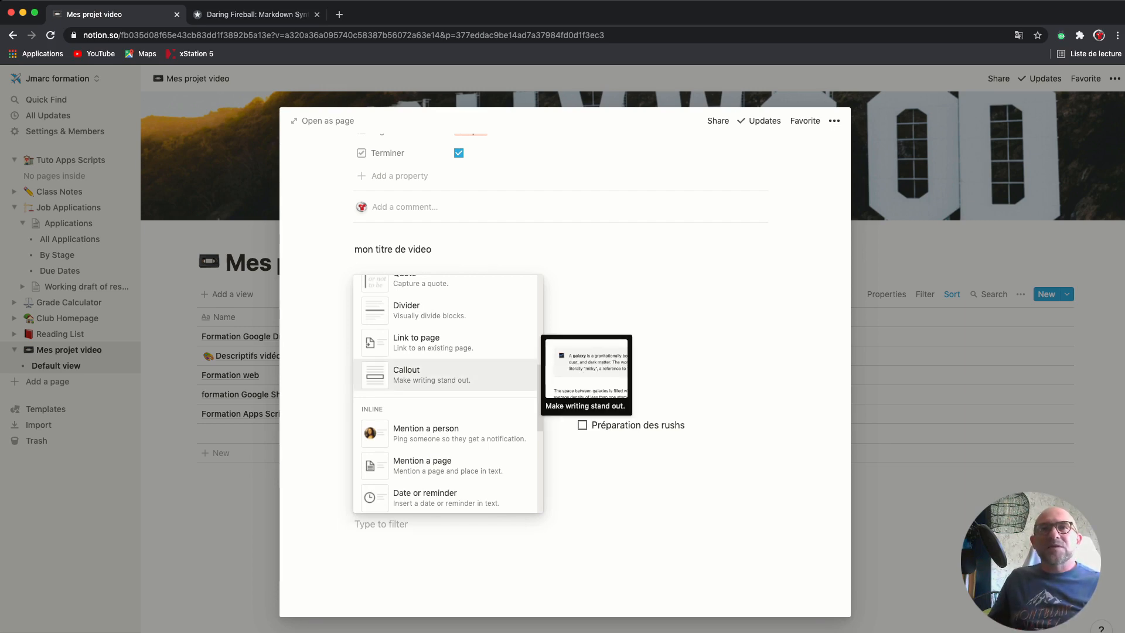
{"action": "key", "text": "Return"}
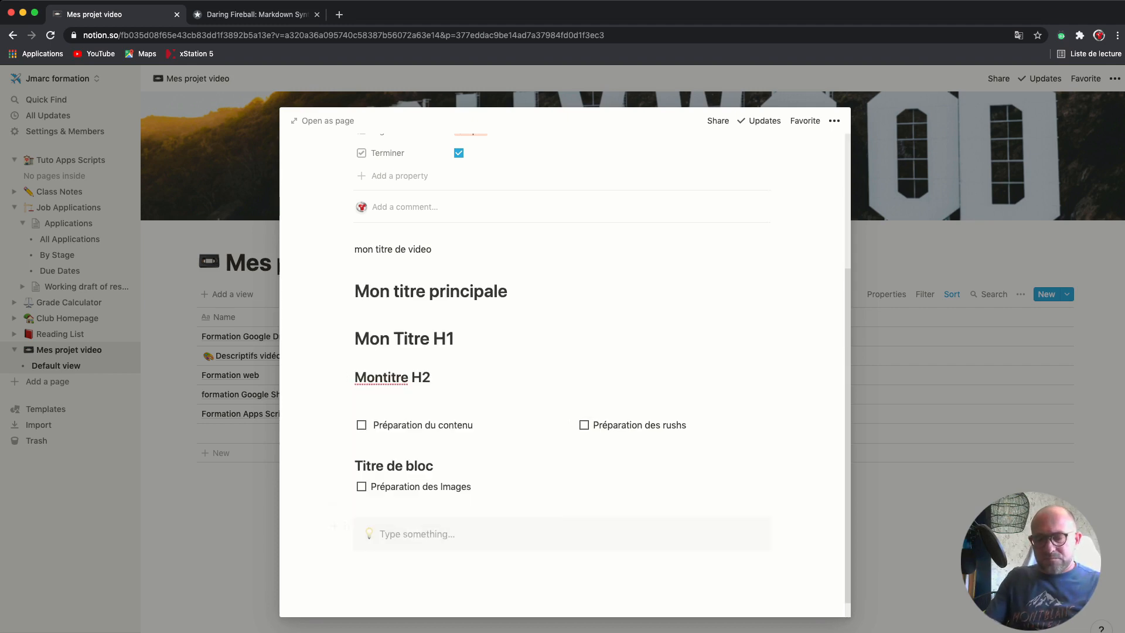
Write 'Attention à ne pas oublier' in the callout, swap its icon to fire, and select 'oublier'
{"action": "type", "text": "Attention à"}
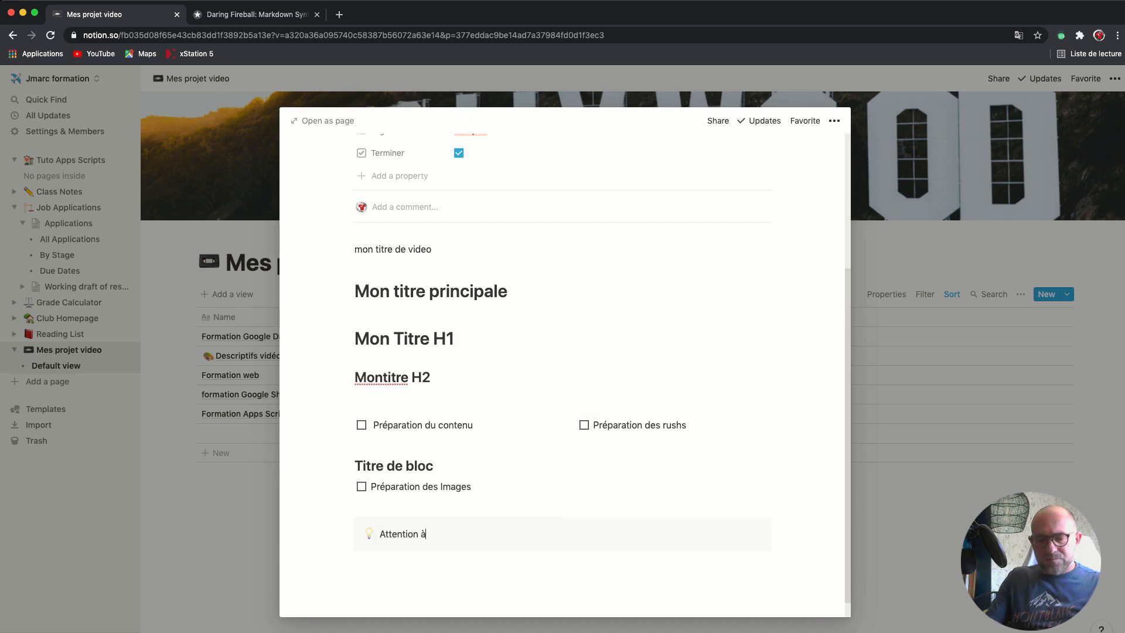
{"action": "type", "text": " ne pas oublier"}
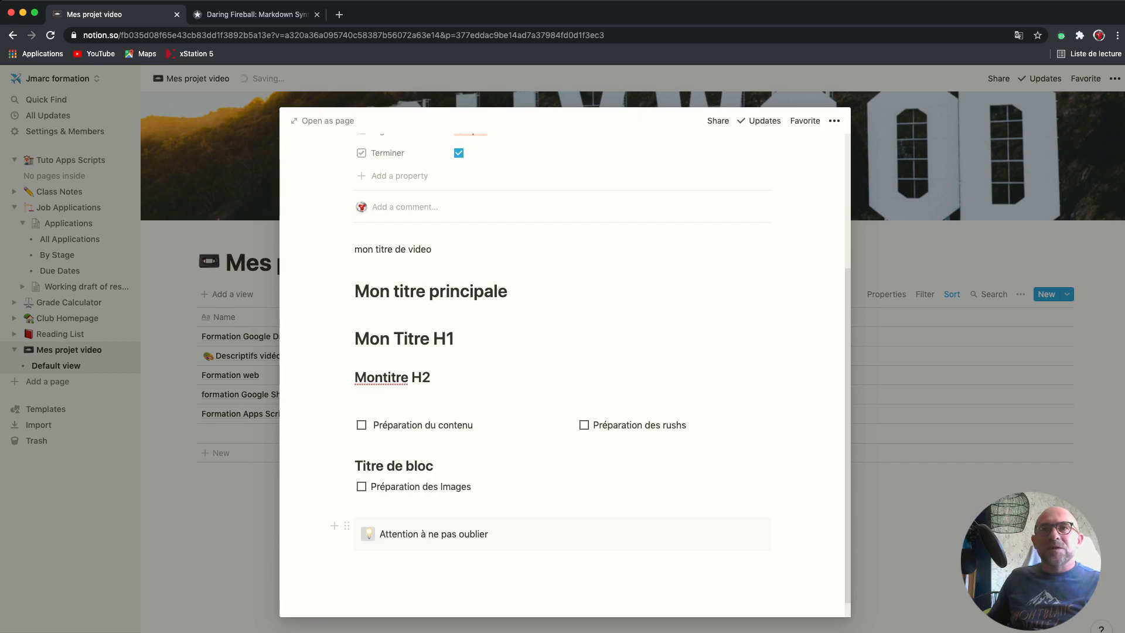
{"action": "left_click", "coordinate": [367, 533]}
{"action": "left_click", "coordinate": [393, 437]}
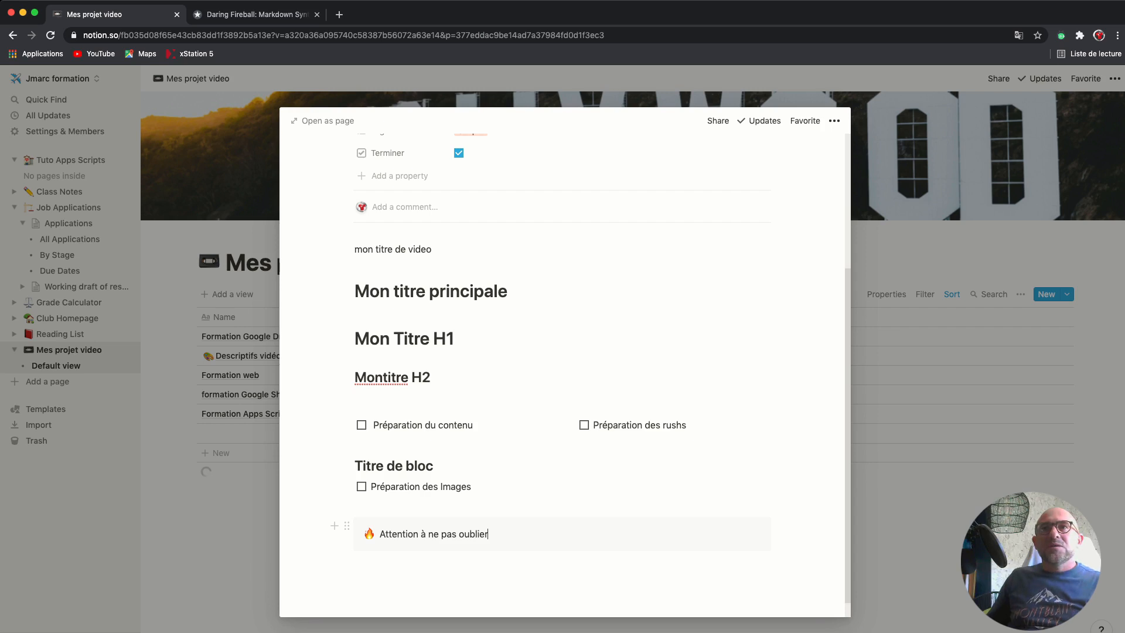
{"action": "key", "text": "alt+shift+Left"}
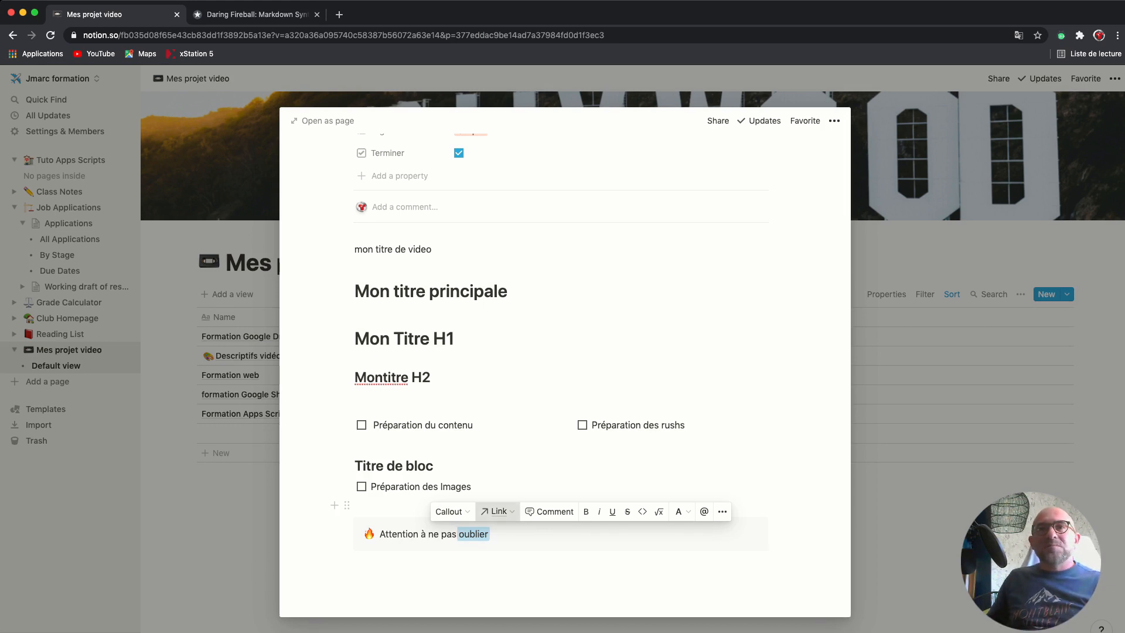
Make the word 'oublier' bold, dismissing the link box
{"action": "left_click", "coordinate": [496, 511]}
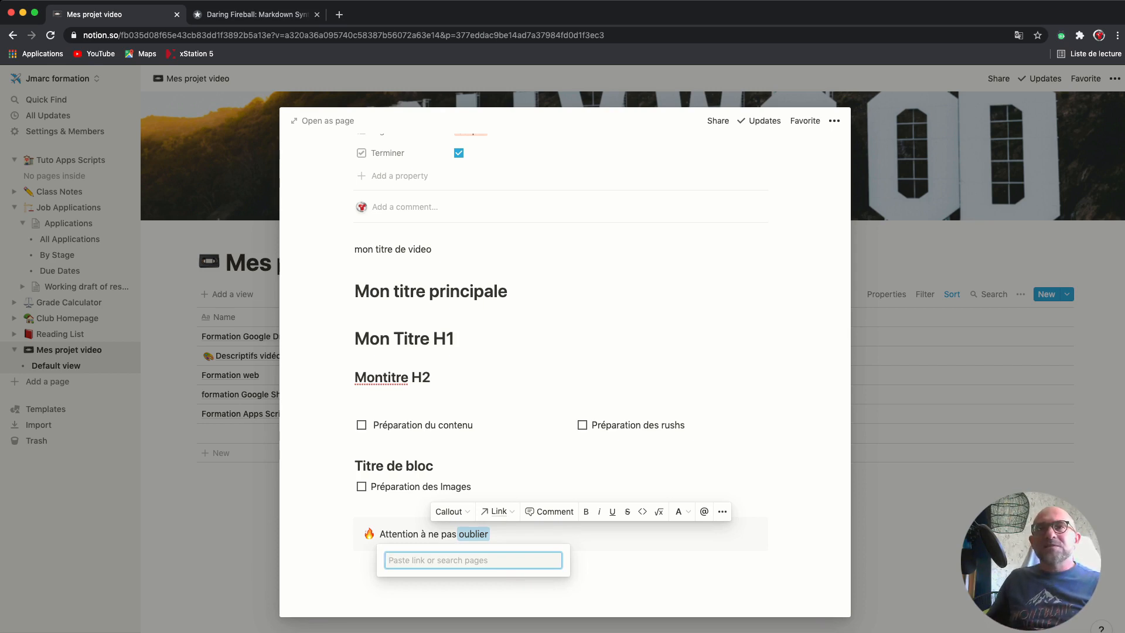
{"action": "key", "text": "Escape"}
{"action": "left_click", "coordinate": [585, 512]}
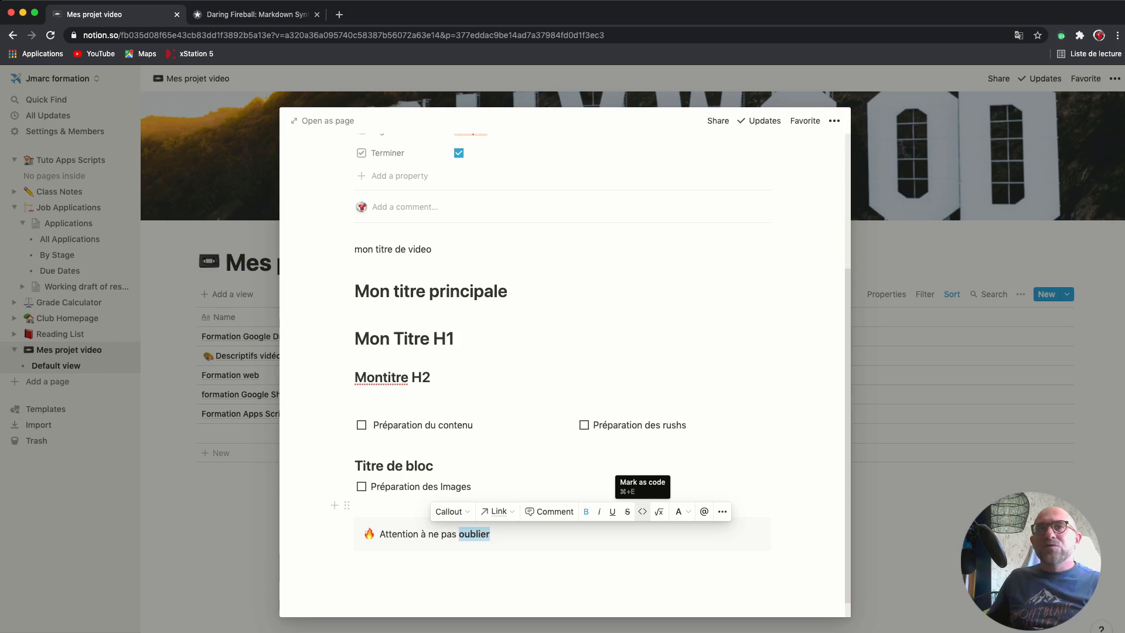
Set the word 'oublier' to red text colour
{"action": "left_click", "coordinate": [681, 512]}
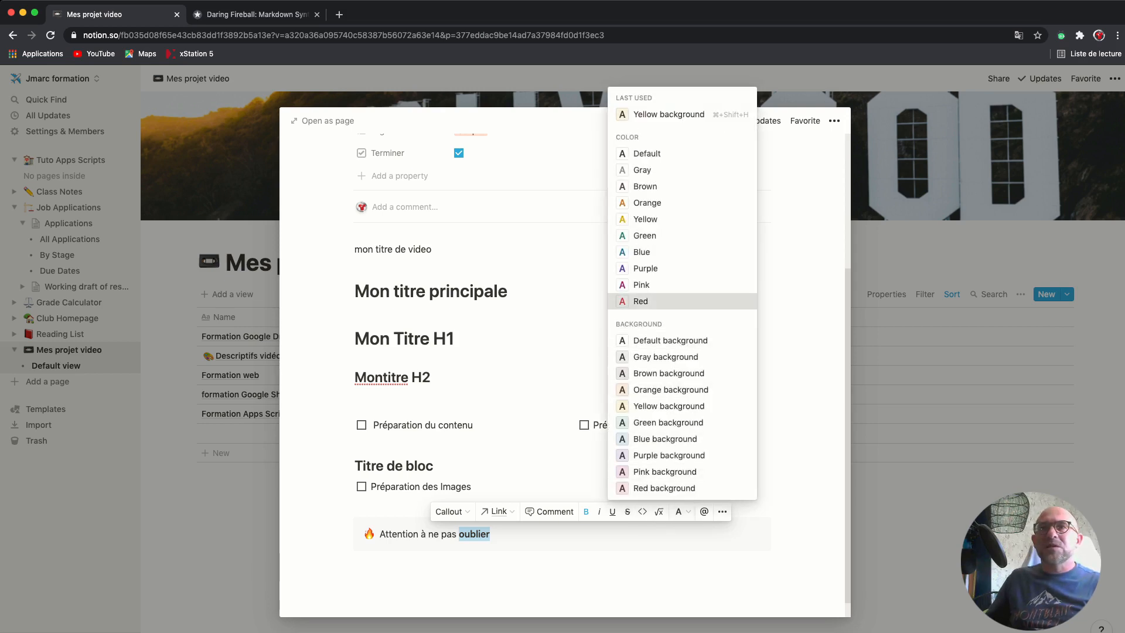
{"action": "key", "text": "Return"}
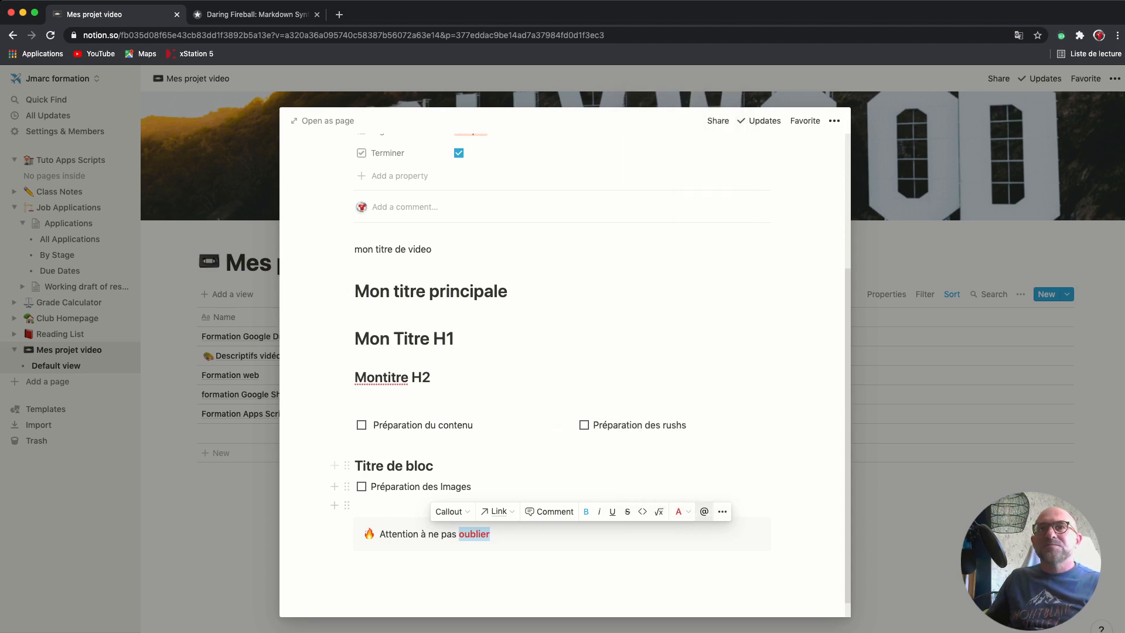
{"action": "left_click", "coordinate": [680, 512]}
{"action": "key", "text": "Return"}
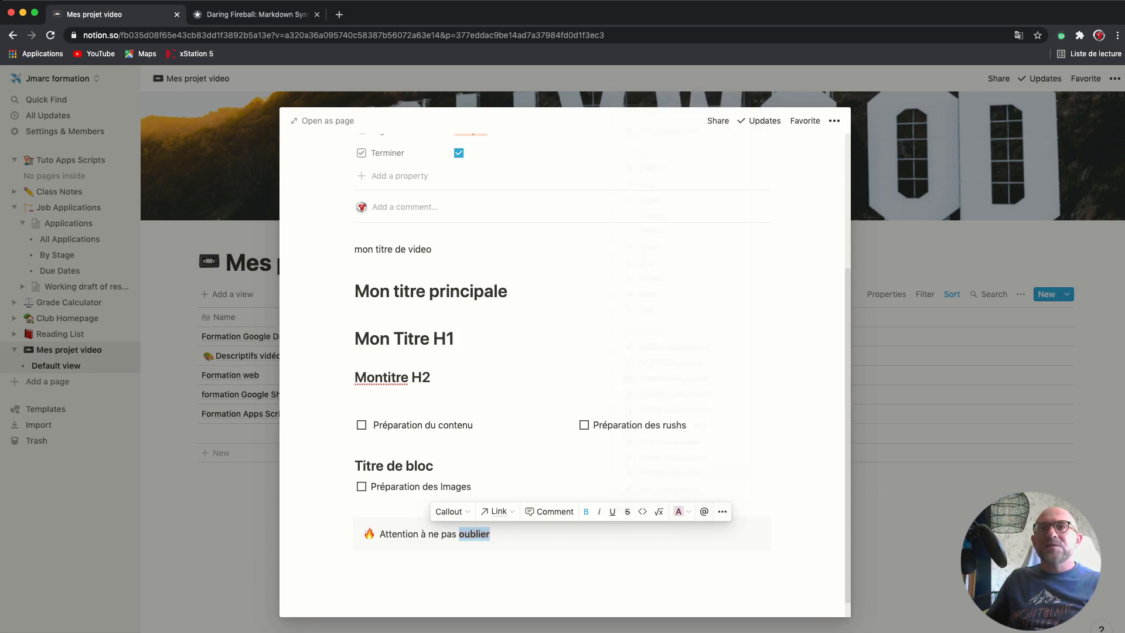
{"action": "left_click", "coordinate": [681, 512]}
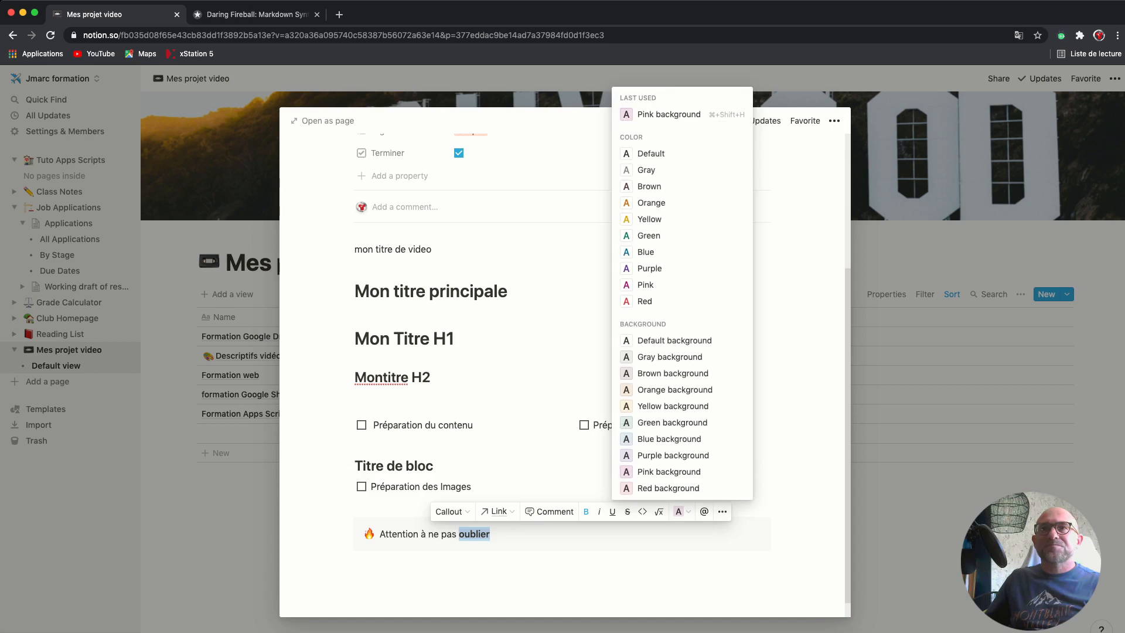
{"action": "key", "text": "Up"}
{"action": "key", "text": "Up"}
{"action": "key", "text": "Down"}
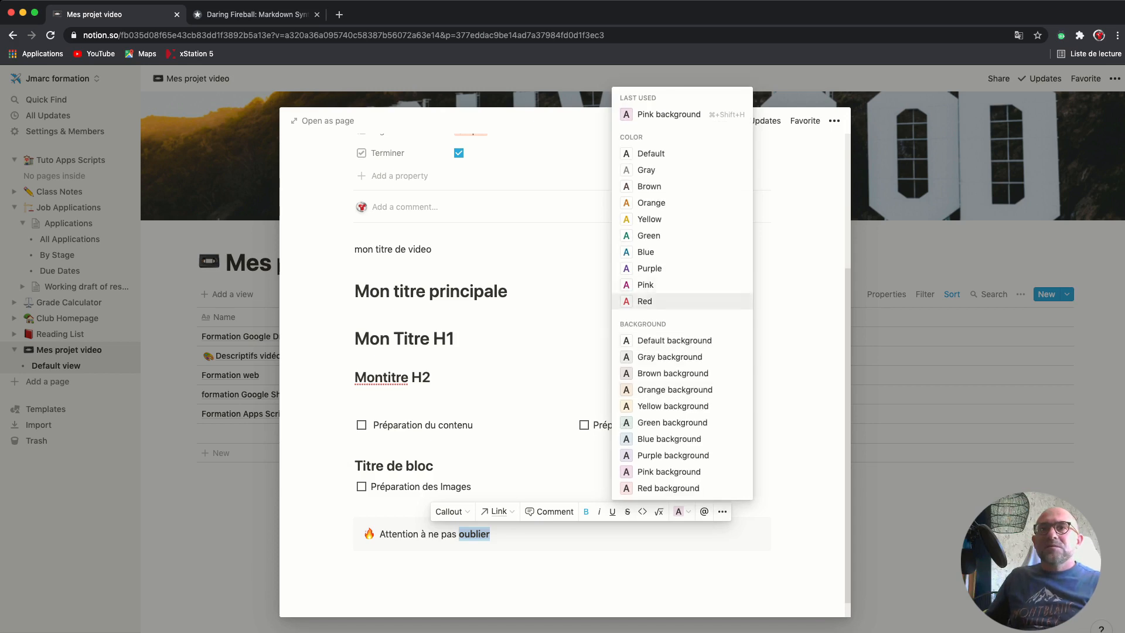
{"action": "key", "text": "Return"}
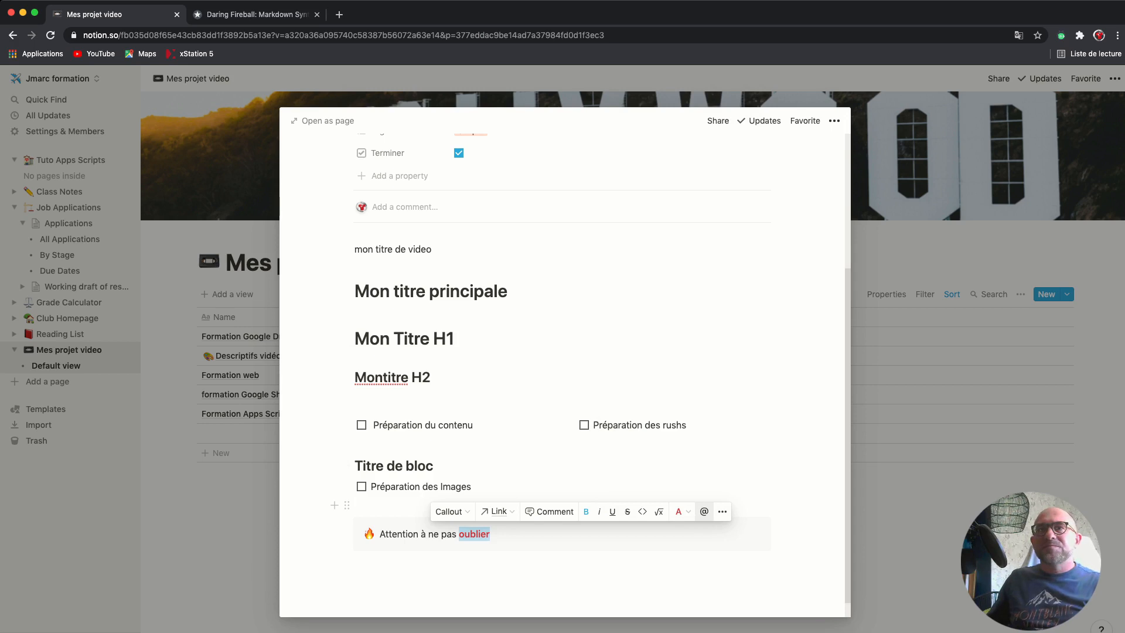
{"action": "left_click", "coordinate": [703, 511]}
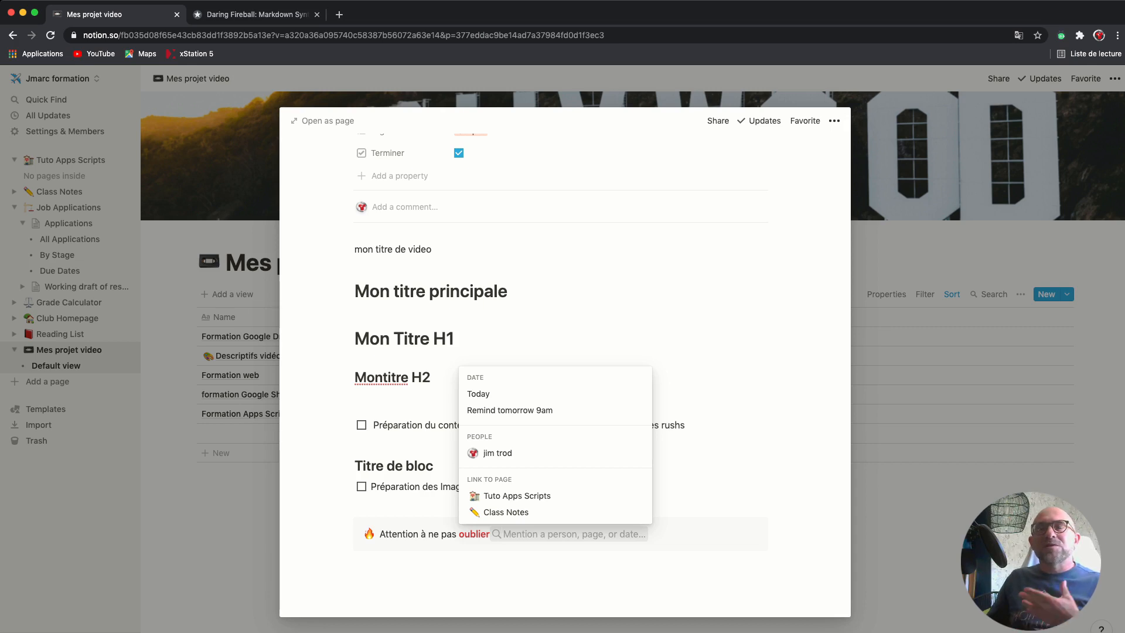
{"action": "key", "text": "Up"}
{"action": "key", "text": "Up"}
{"action": "key", "text": "Up"}
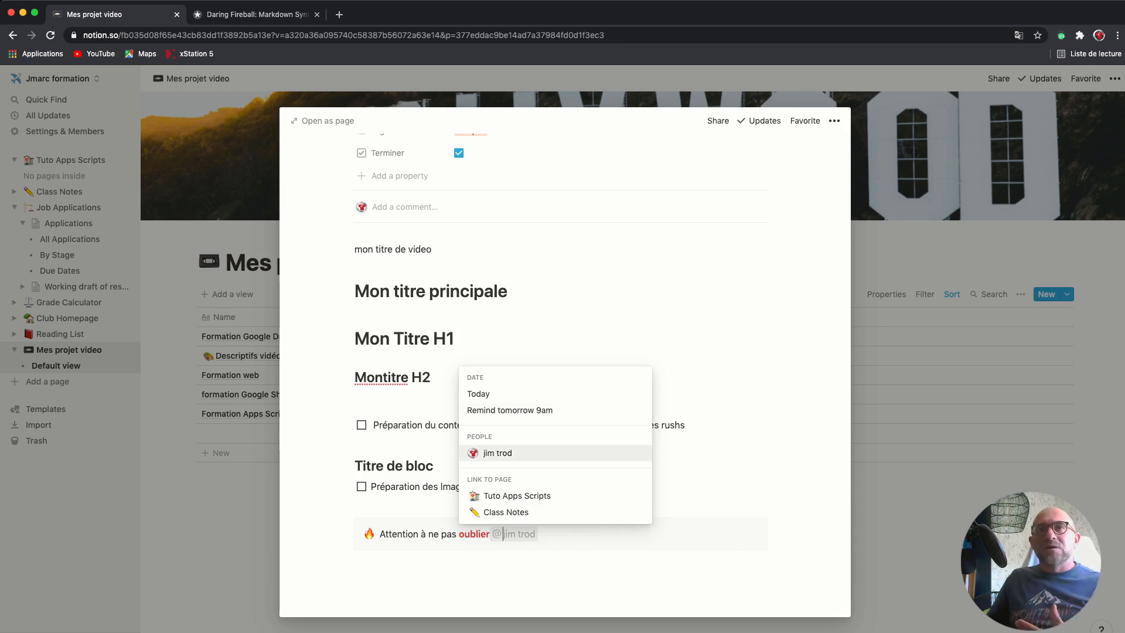
{"action": "key", "text": "Up"}
{"action": "key", "text": "Up"}
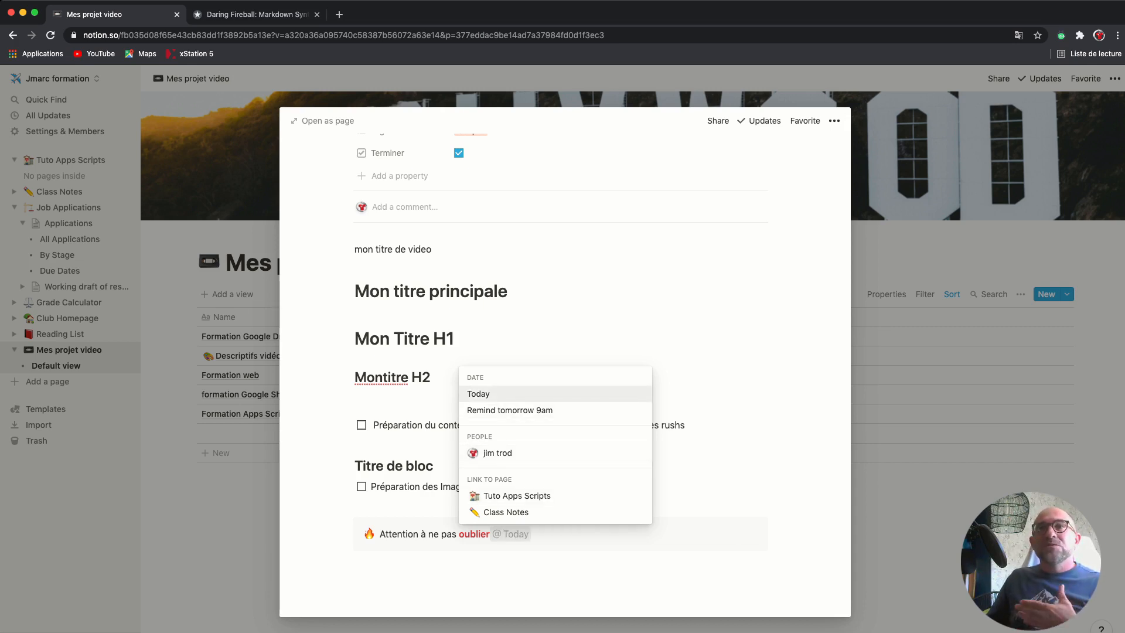
{"action": "key", "text": "Down"}
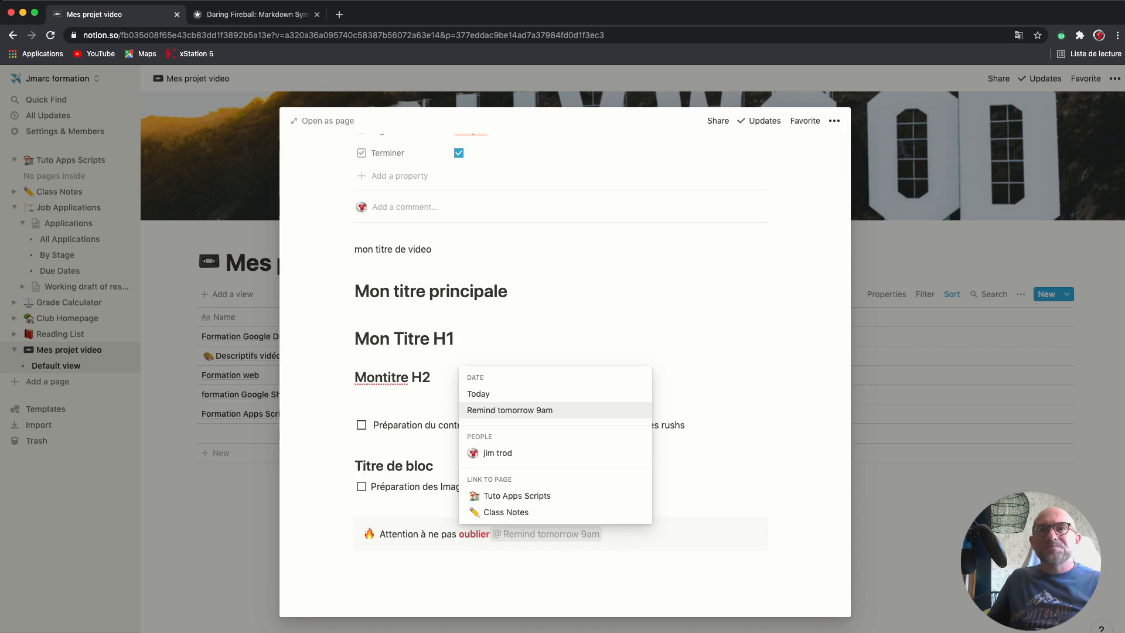
{"action": "key", "text": "Down"}
{"action": "key", "text": "Down"}
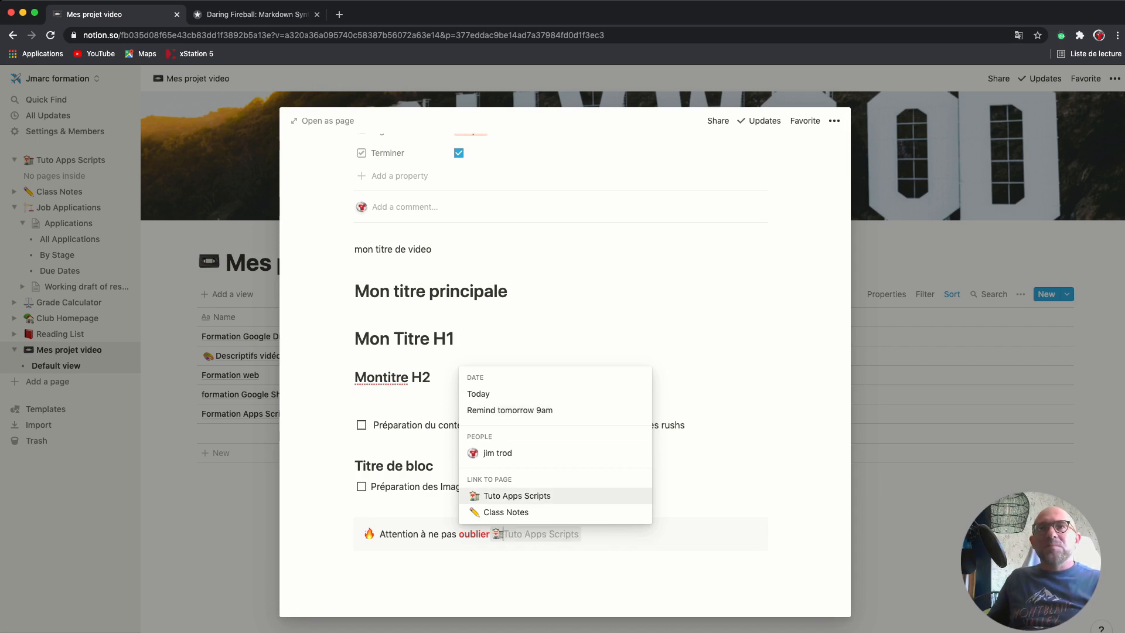
{"action": "key", "text": "Up"}
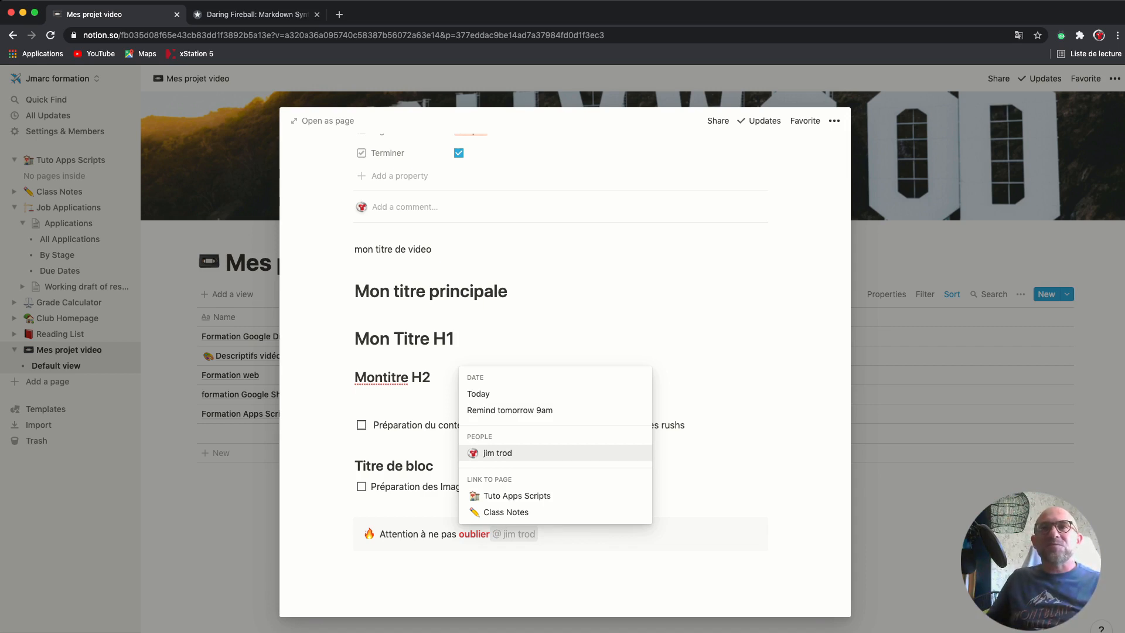
{"action": "key", "text": "Up"}
{"action": "key", "text": "Up"}
{"action": "key", "text": "Return"}
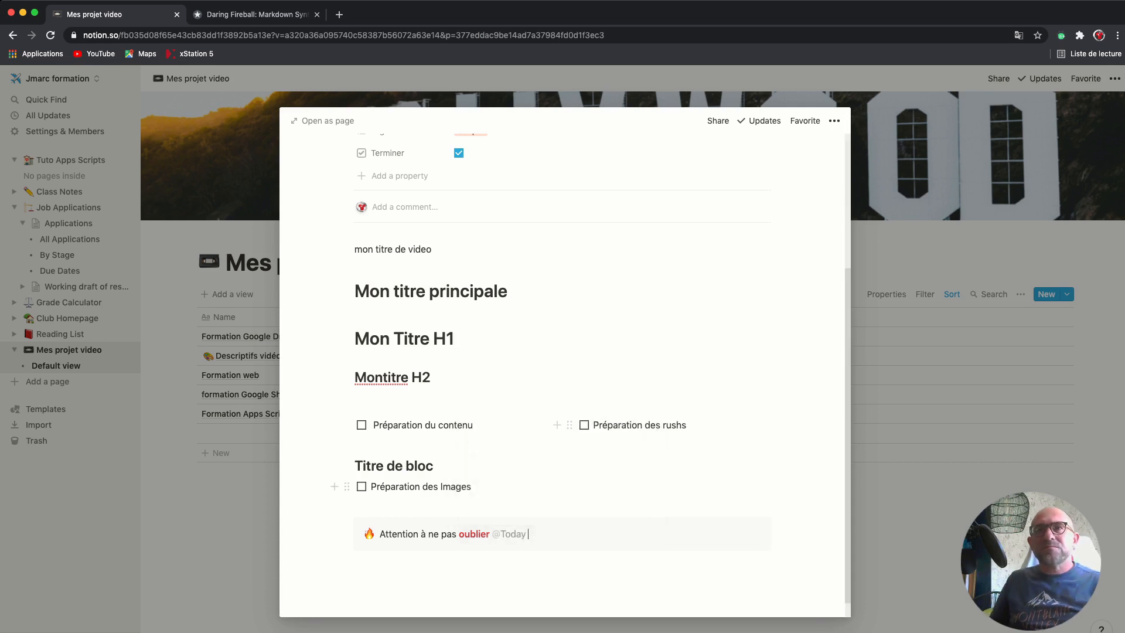
{"action": "left_click", "coordinate": [401, 562]}
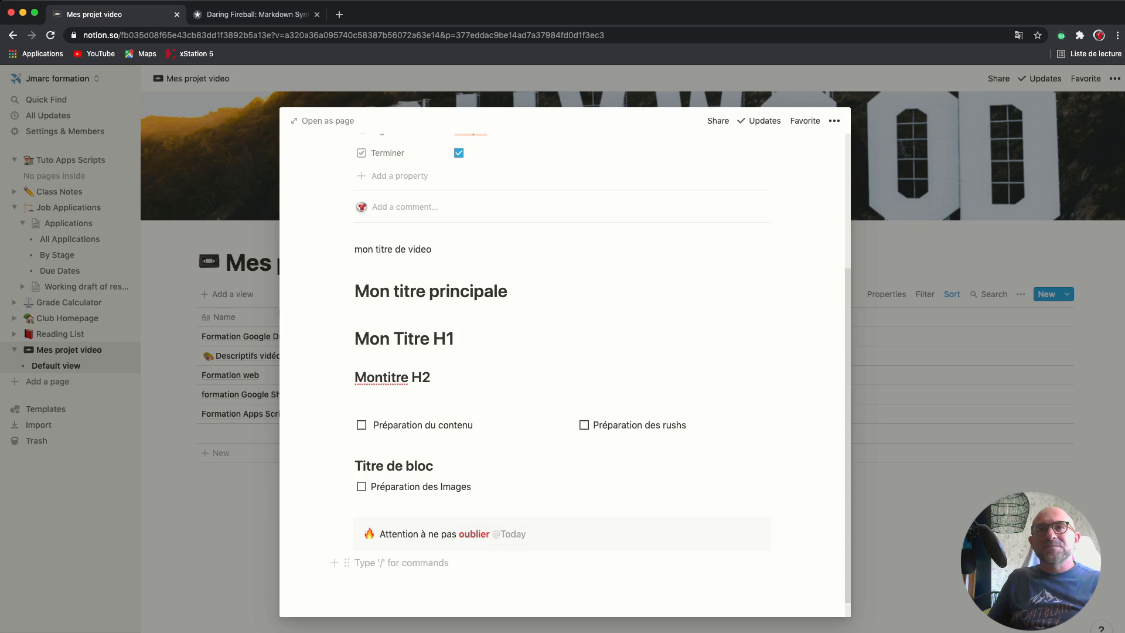
{"action": "type", "text": "/"}
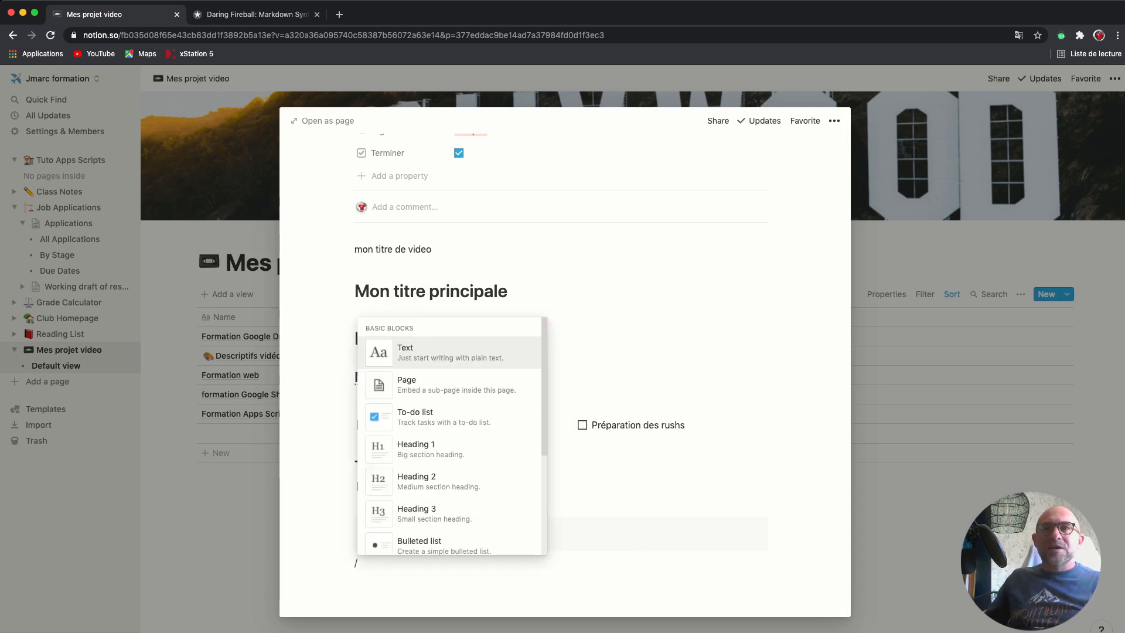
{"action": "scroll", "coordinate": [452, 435], "scroll_direction": "down", "scroll_amount": 2}
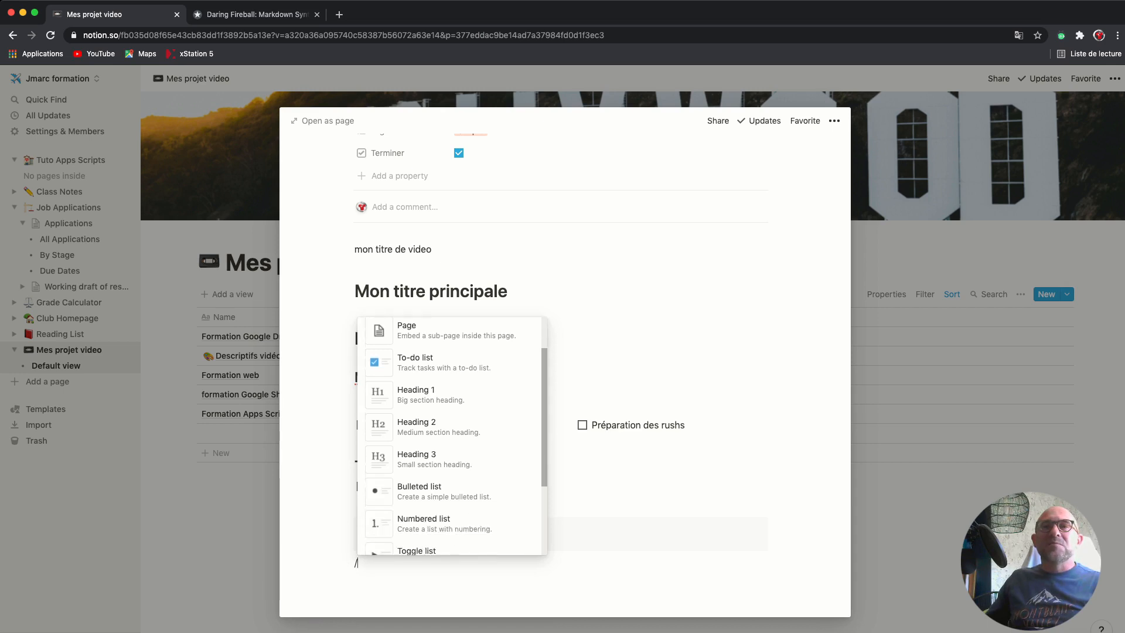
{"action": "scroll", "coordinate": [453, 435], "scroll_direction": "down", "scroll_amount": 6}
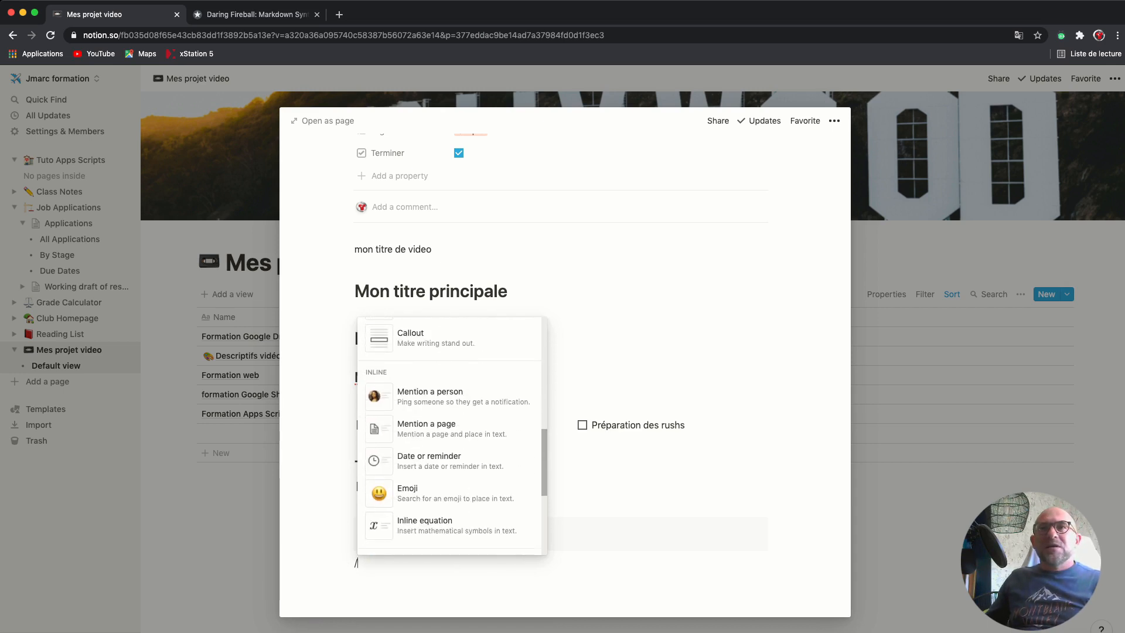
{"action": "scroll", "coordinate": [449, 434], "scroll_direction": "down", "scroll_amount": 1}
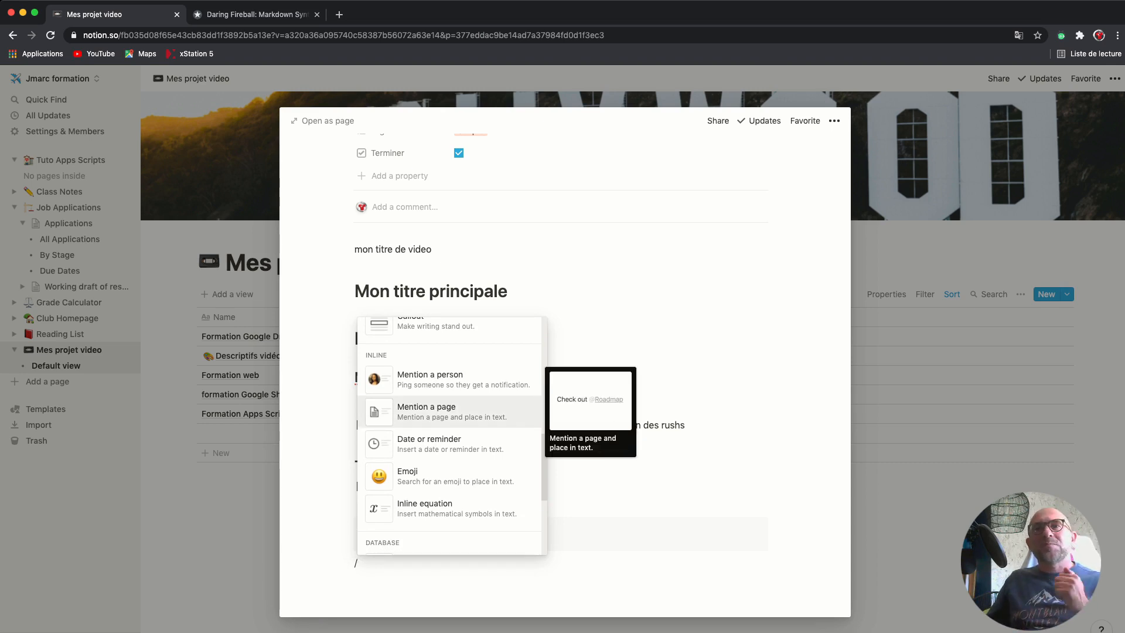
{"action": "key", "text": "Down"}
{"action": "key", "text": "Down"}
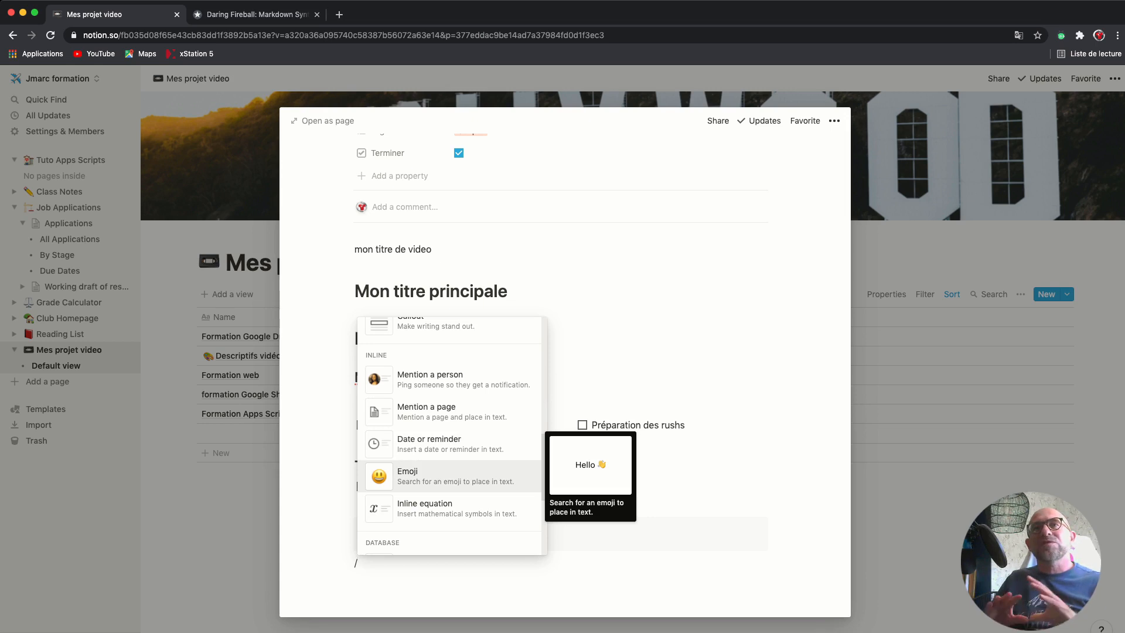
{"action": "key", "text": "Up"}
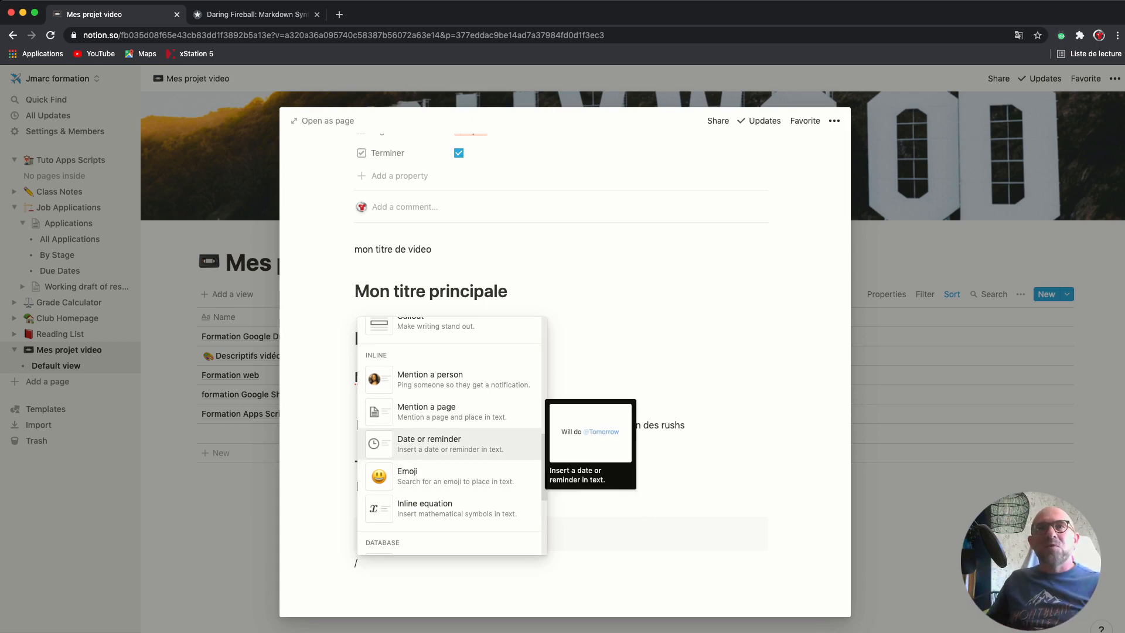
{"action": "key", "text": "Up"}
{"action": "key", "text": "Up"}
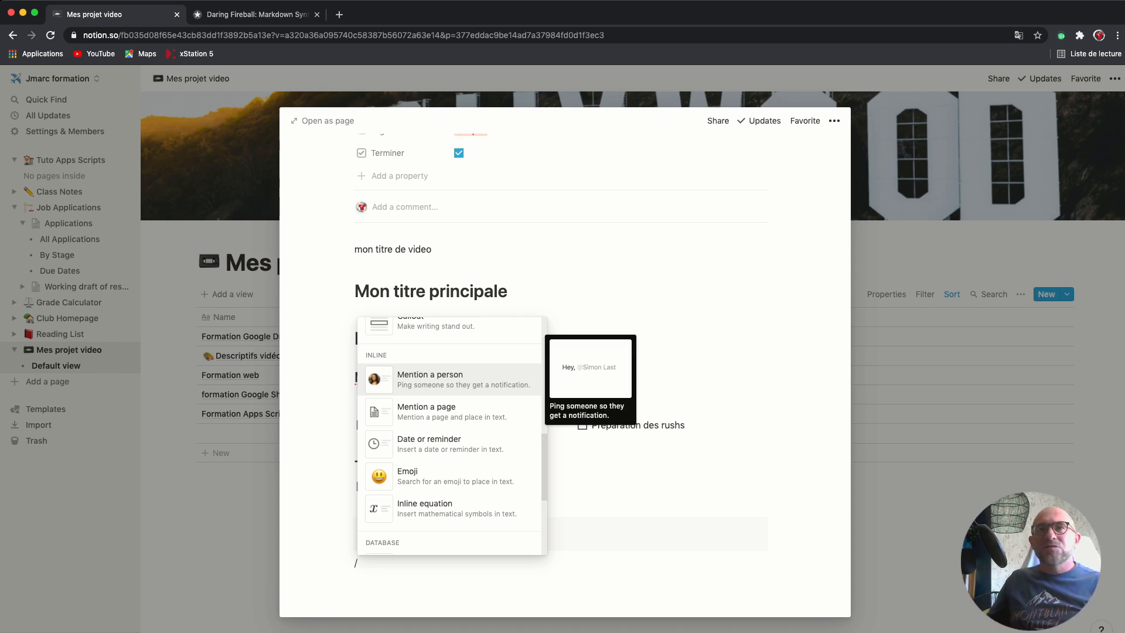
{"action": "scroll", "coordinate": [450, 444], "scroll_direction": "down", "scroll_amount": 1}
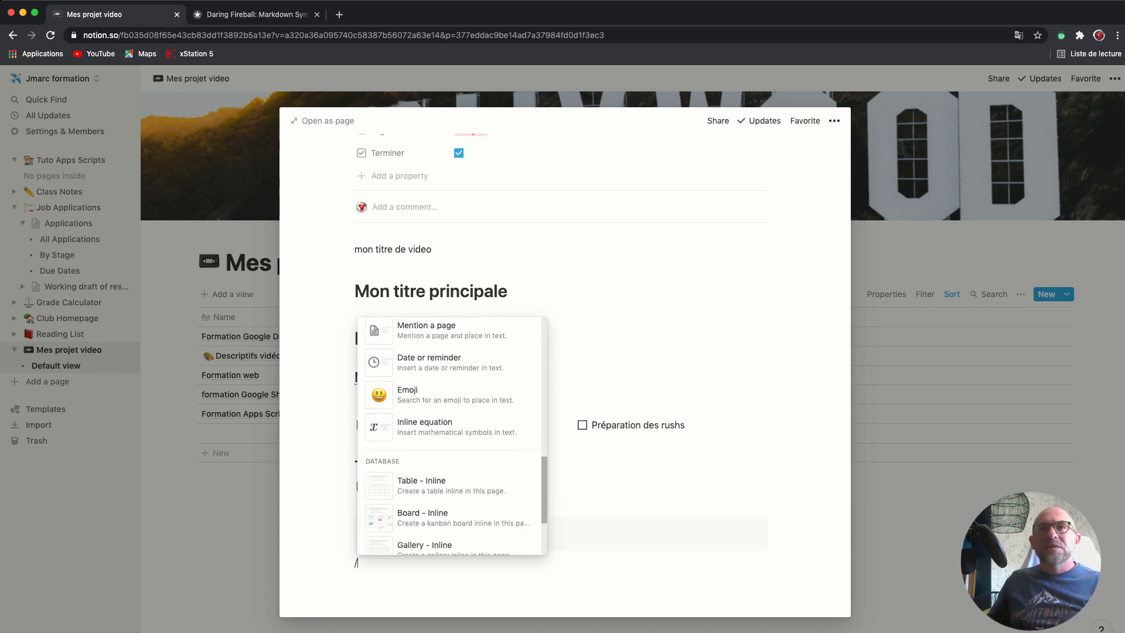
{"action": "scroll", "coordinate": [450, 436], "scroll_direction": "down", "scroll_amount": 3}
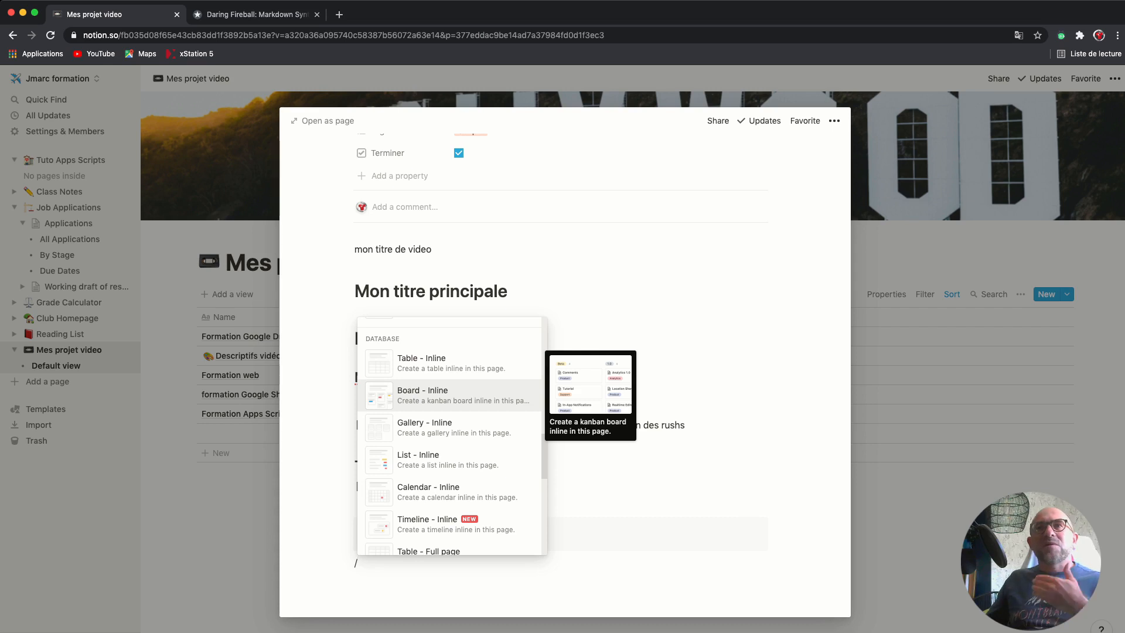
{"action": "key", "text": "Up"}
{"action": "key", "text": "Down"}
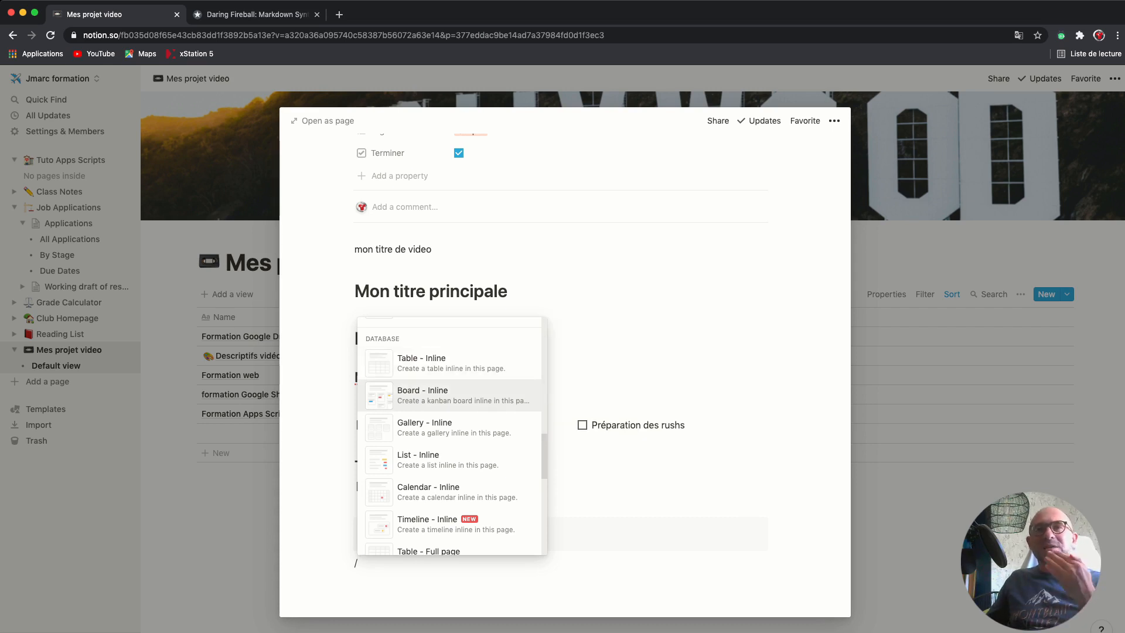
{"action": "key", "text": "Down"}
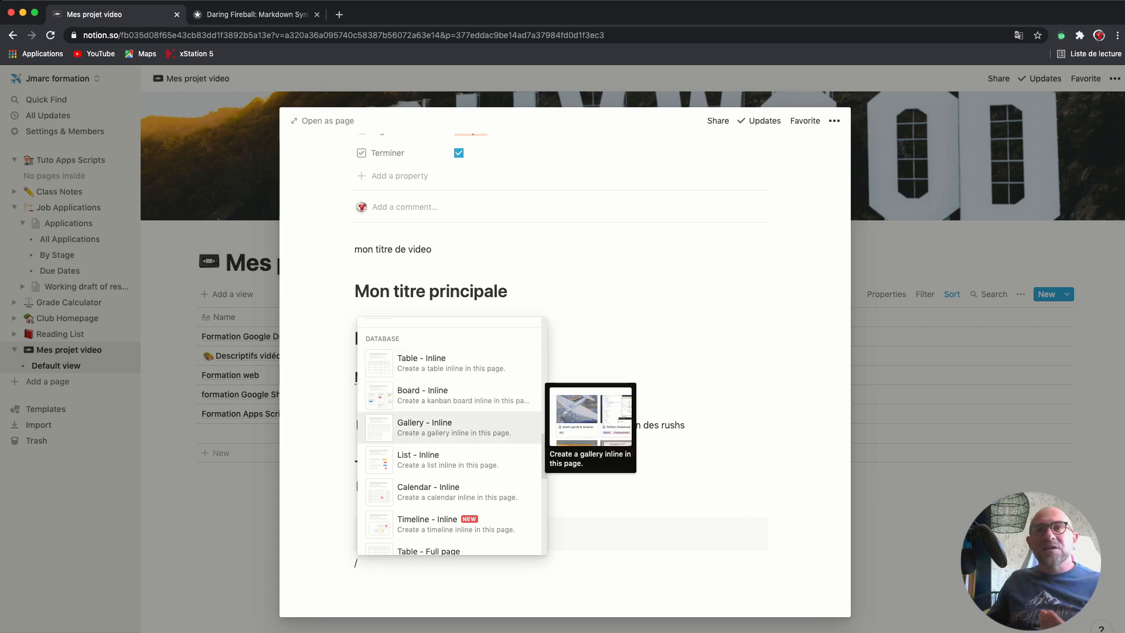
{"action": "key", "text": "Down"}
{"action": "key", "text": "Down"}
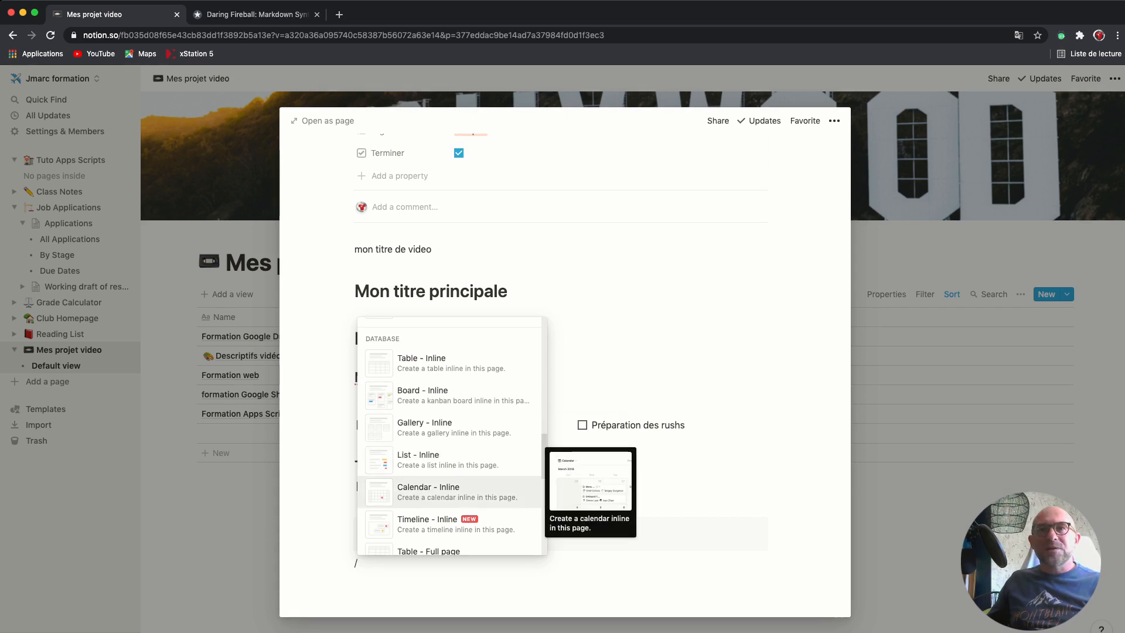
{"action": "scroll", "coordinate": [451, 437], "scroll_direction": "down", "scroll_amount": 3}
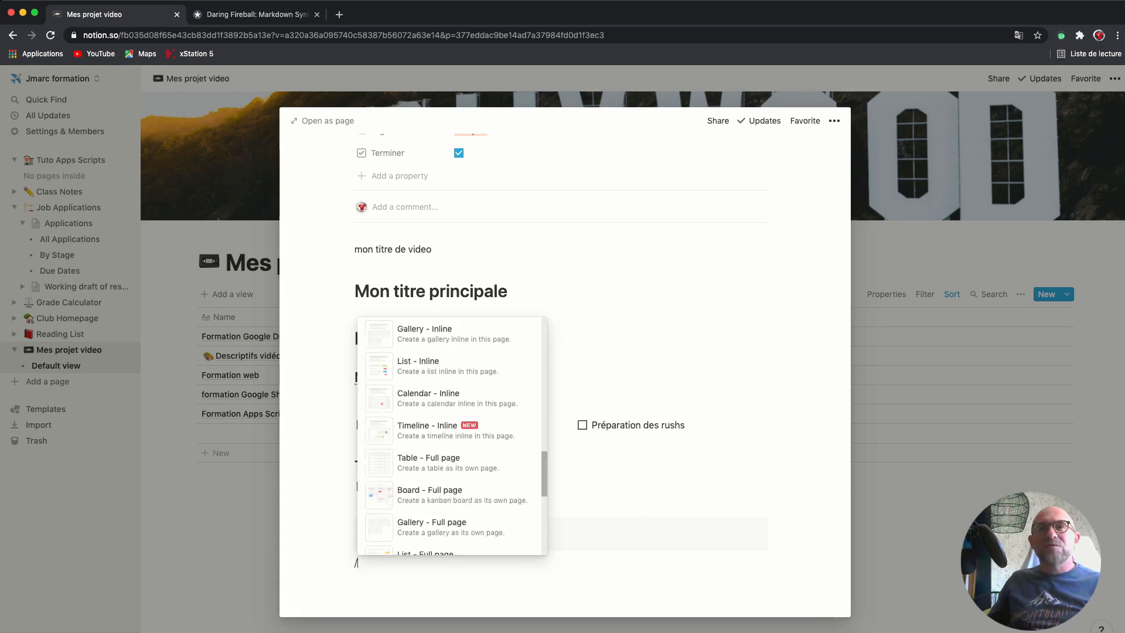
Insert a Web bookmark block below the callout
{"action": "scroll", "coordinate": [451, 436], "scroll_direction": "down", "scroll_amount": 5}
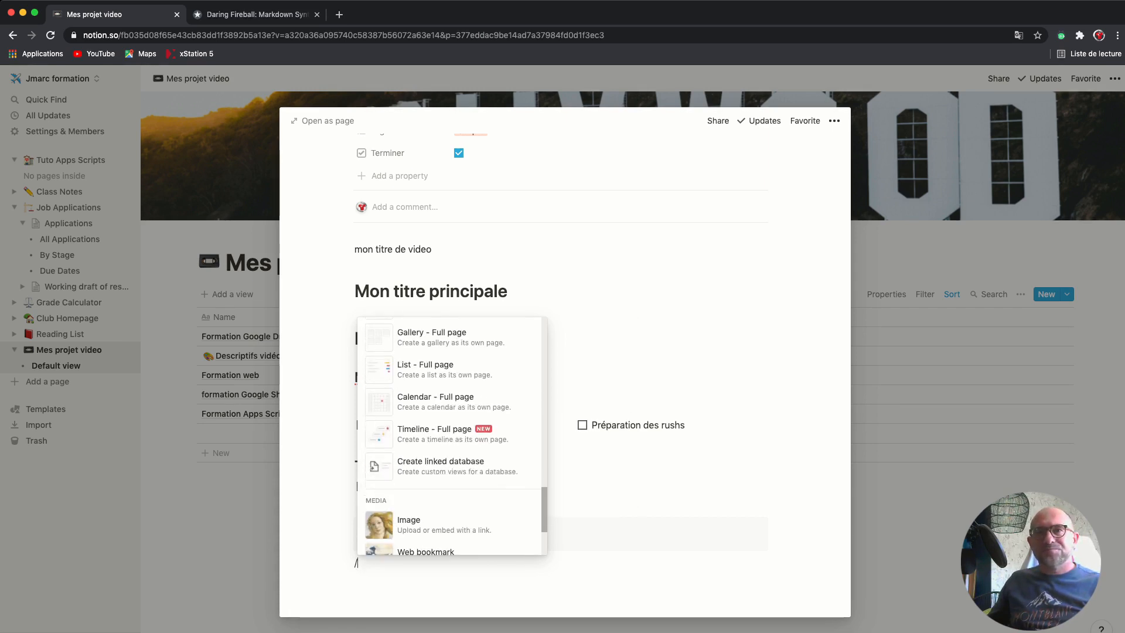
{"action": "scroll", "coordinate": [451, 437], "scroll_direction": "down", "scroll_amount": 4}
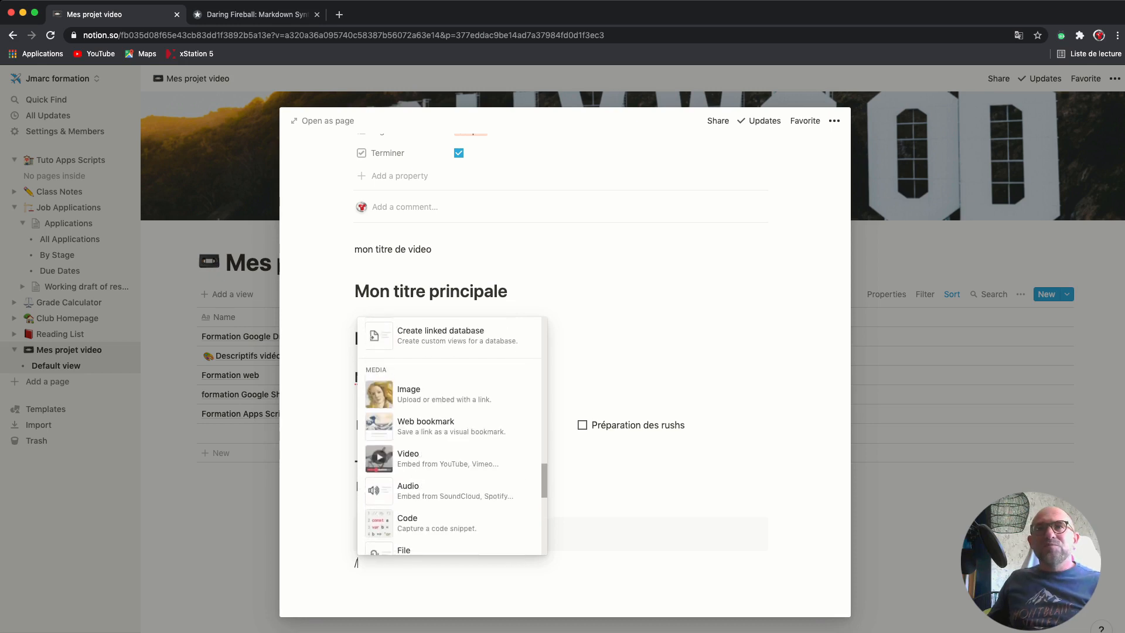
{"action": "left_click_drag", "start_coordinate": [545, 489], "coordinate": [544, 494]}
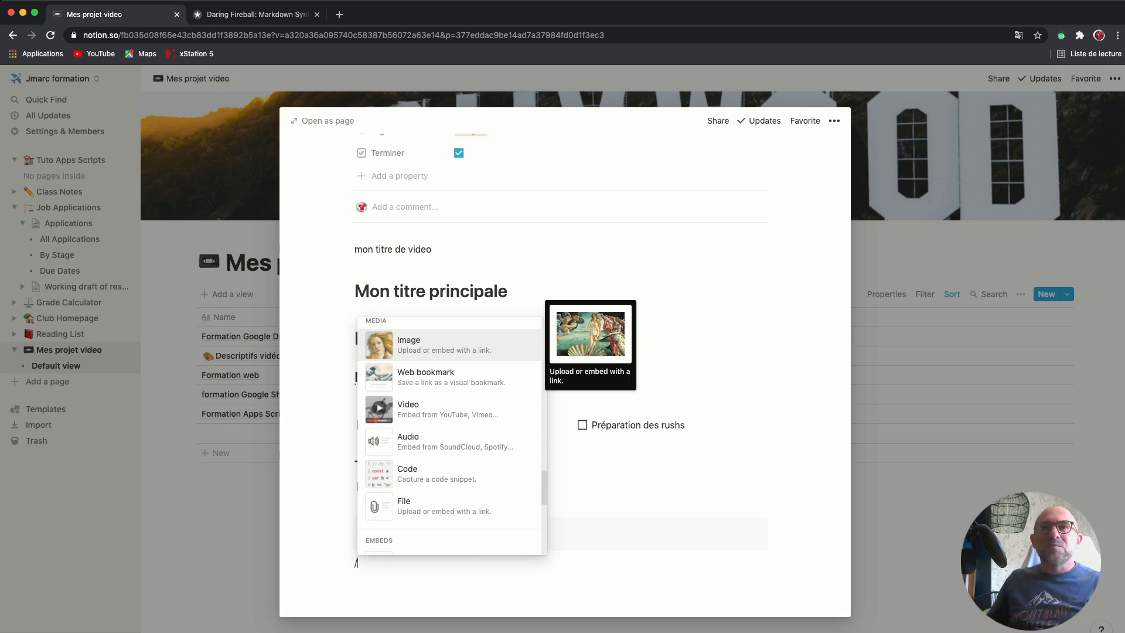
{"action": "key", "text": "Down"}
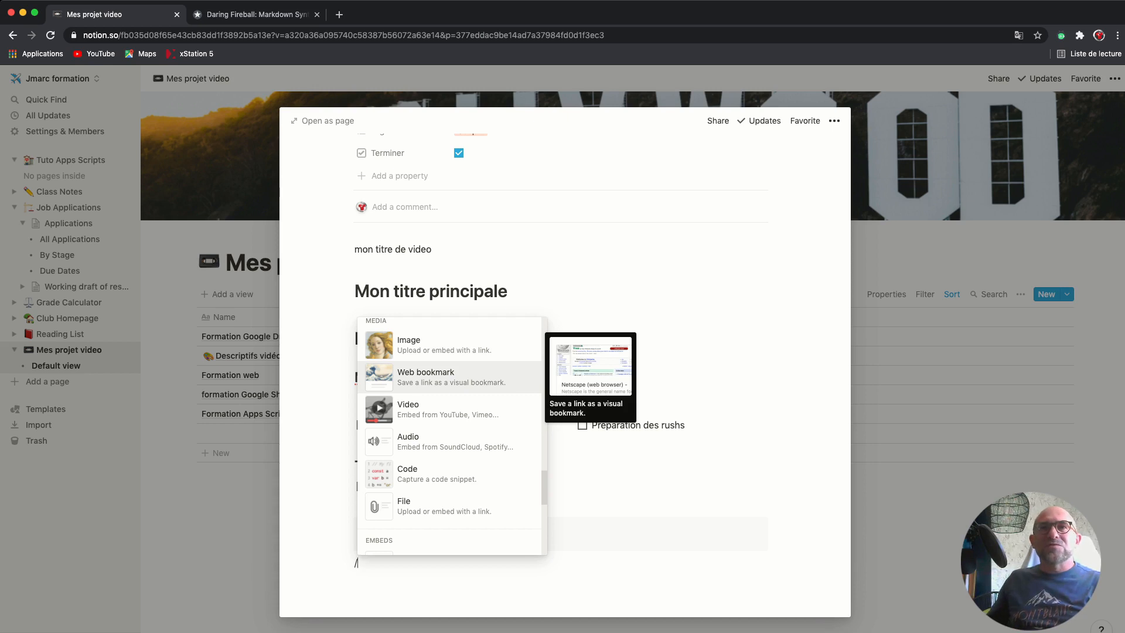
{"action": "key", "text": "Down"}
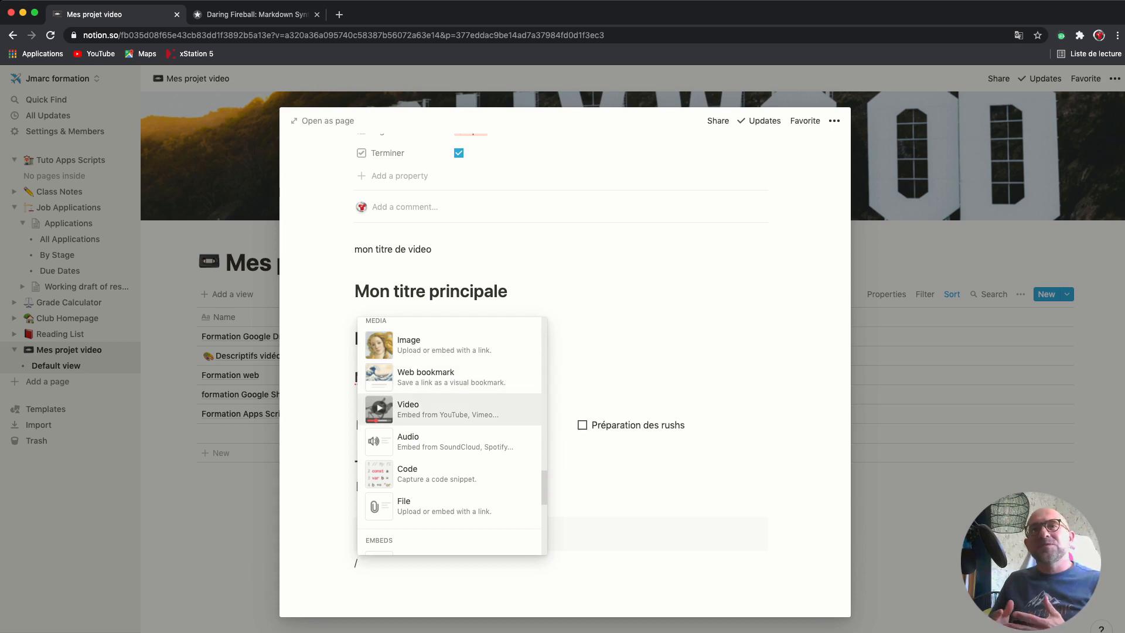
{"action": "key", "text": "Up"}
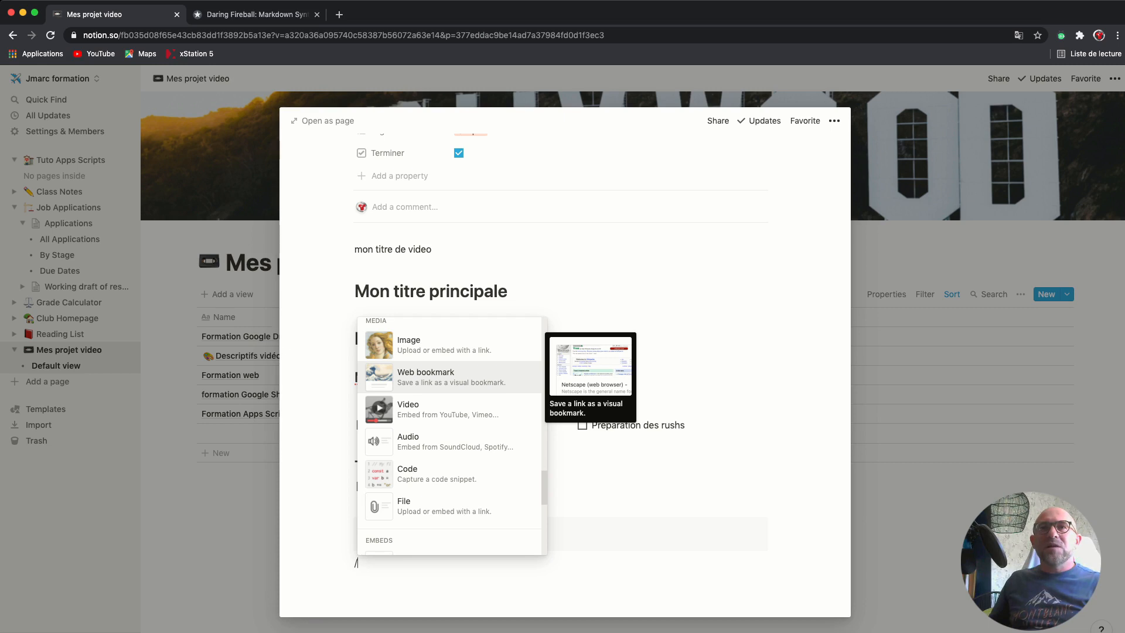
{"action": "key", "text": "Down"}
{"action": "key", "text": "Up"}
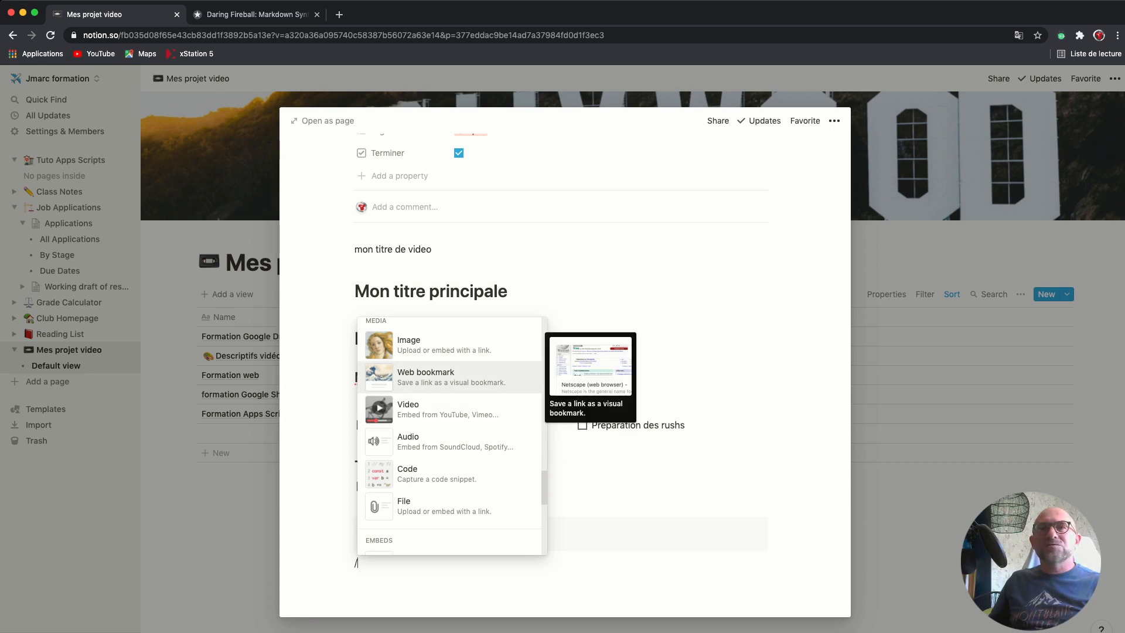
{"action": "key", "text": "Return"}
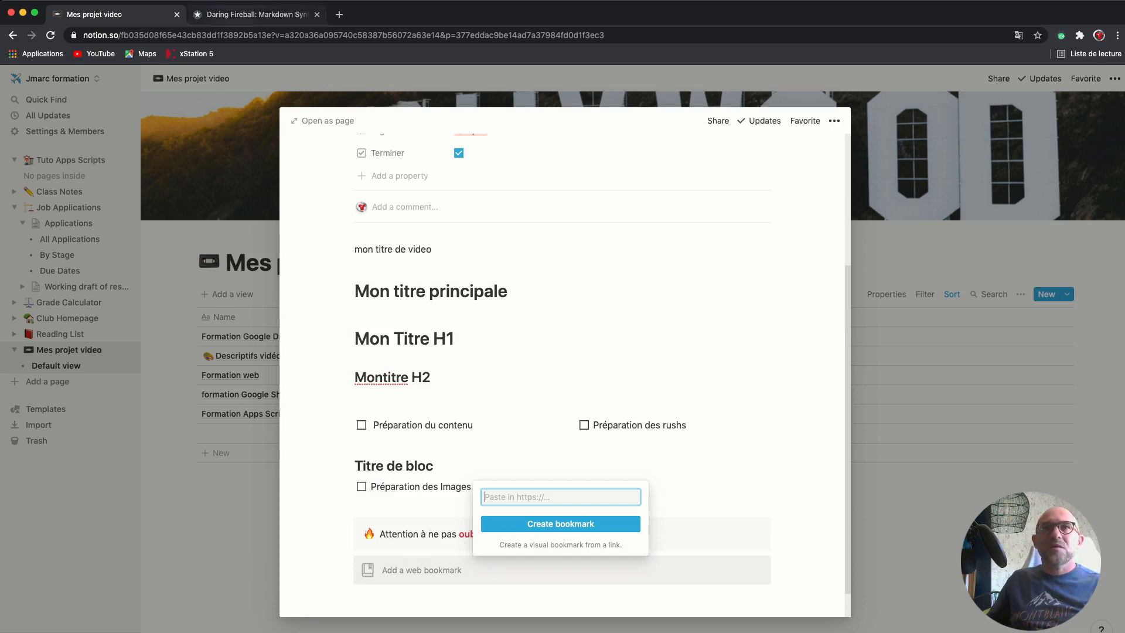
Paste the Daring Fireball Markdown: Syntax URL and create the bookmark
{"action": "key", "text": "ctrl+Tab"}
{"action": "key", "text": "super+l"}
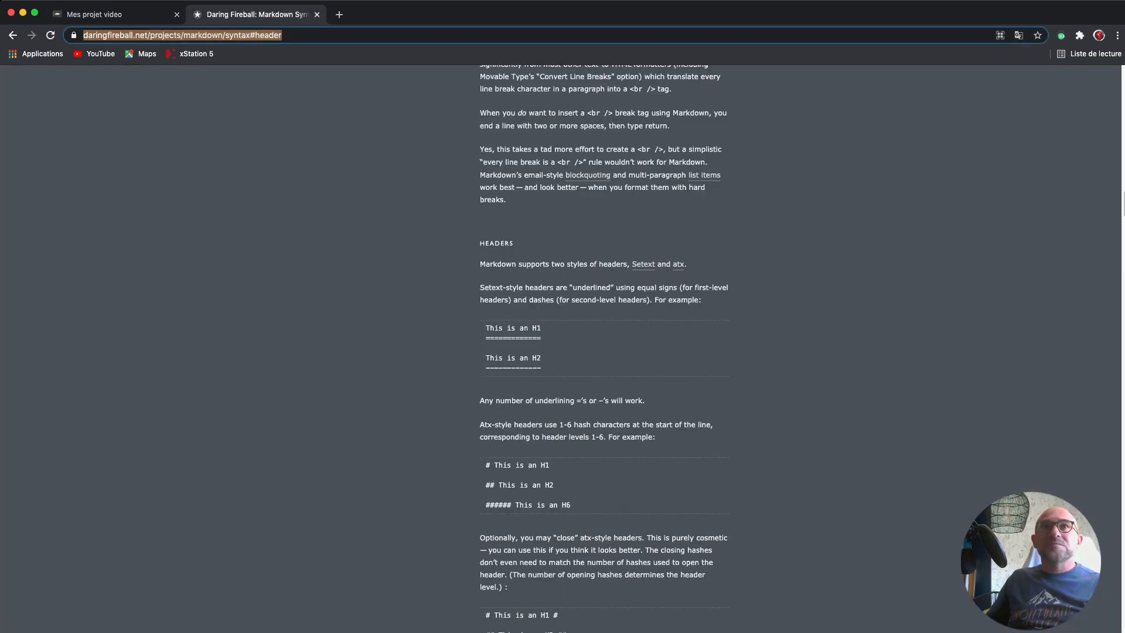
{"action": "left_click", "coordinate": [149, 15]}
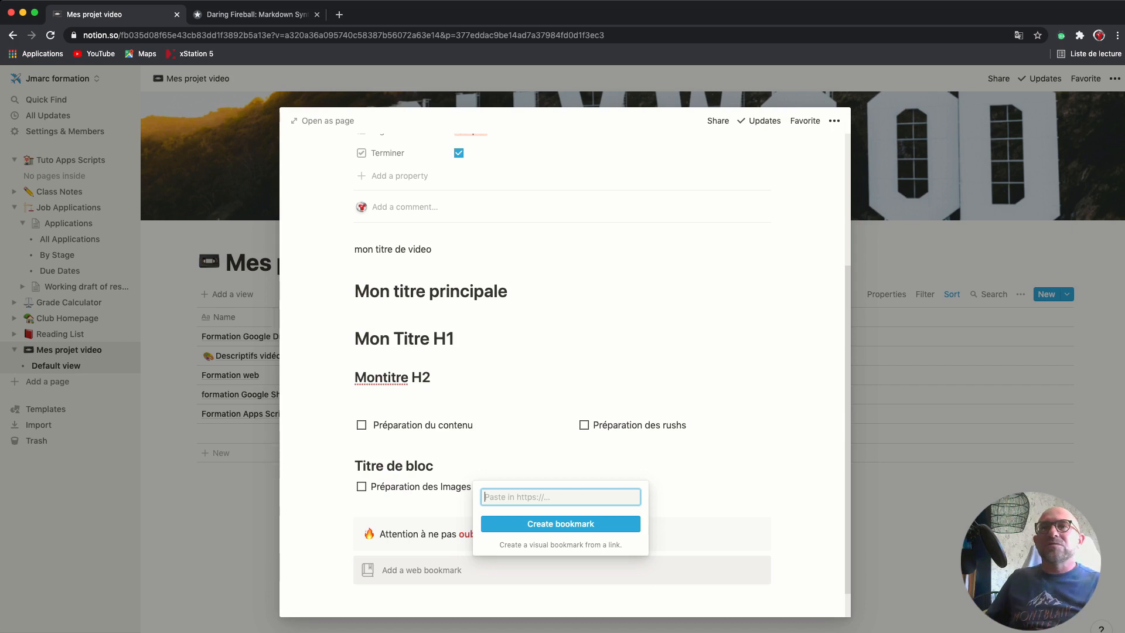
{"action": "key", "text": "super+v"}
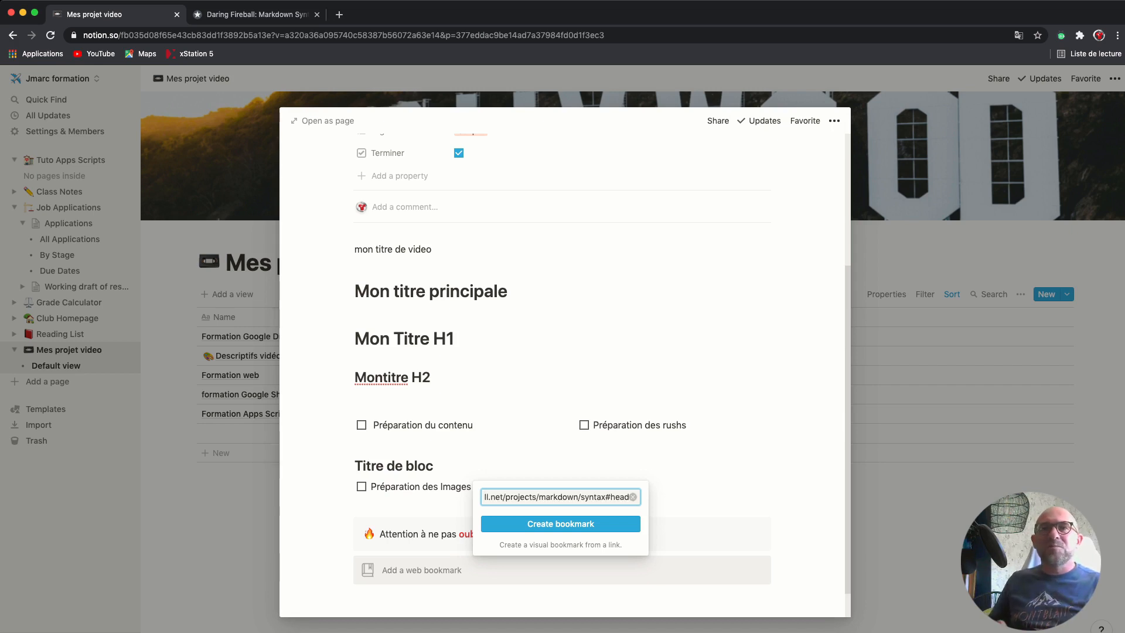
{"action": "left_click", "coordinate": [561, 523]}
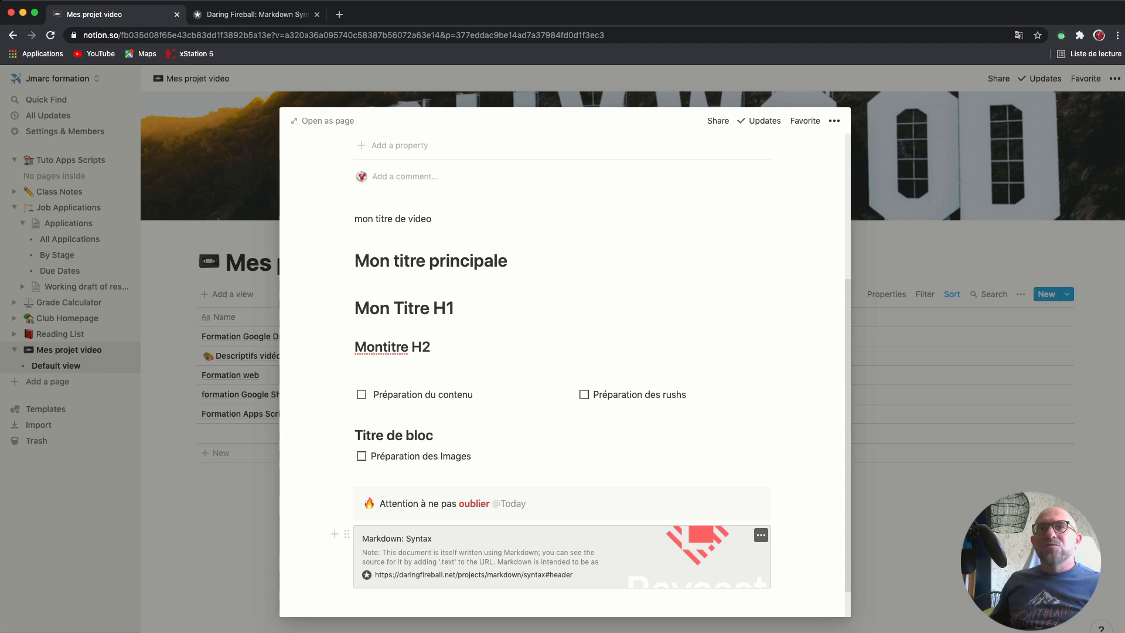
View the Markdown: Syntax bookmark's web page in a new browser tab, then return to Notion
{"action": "scroll", "coordinate": [562, 539], "scroll_direction": "down", "scroll_amount": 1}
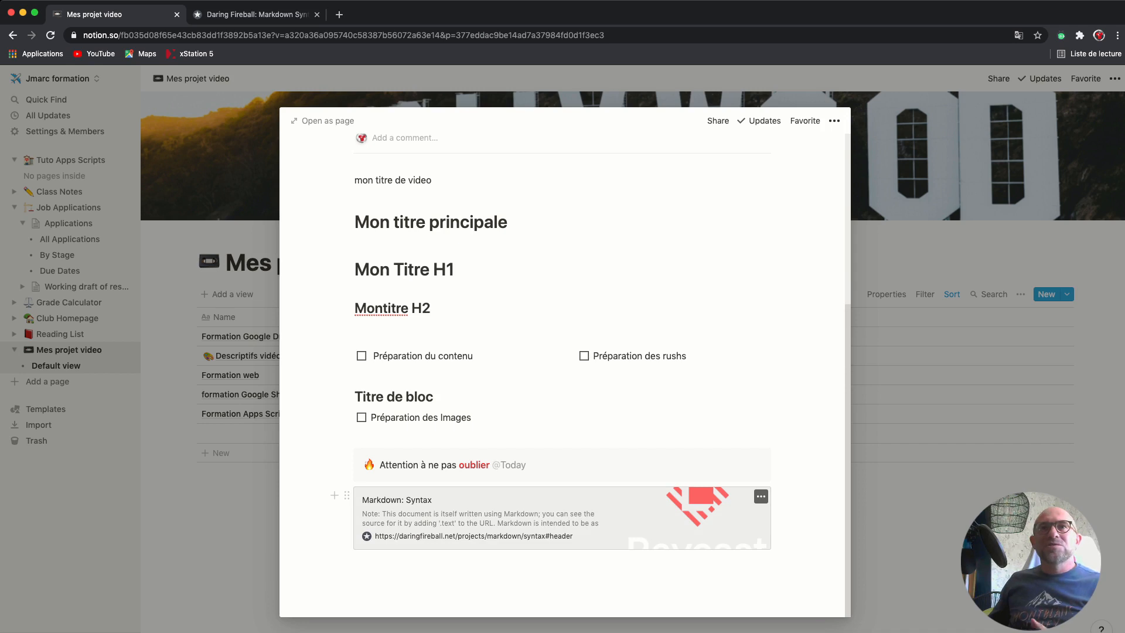
{"action": "left_click", "coordinate": [561, 519]}
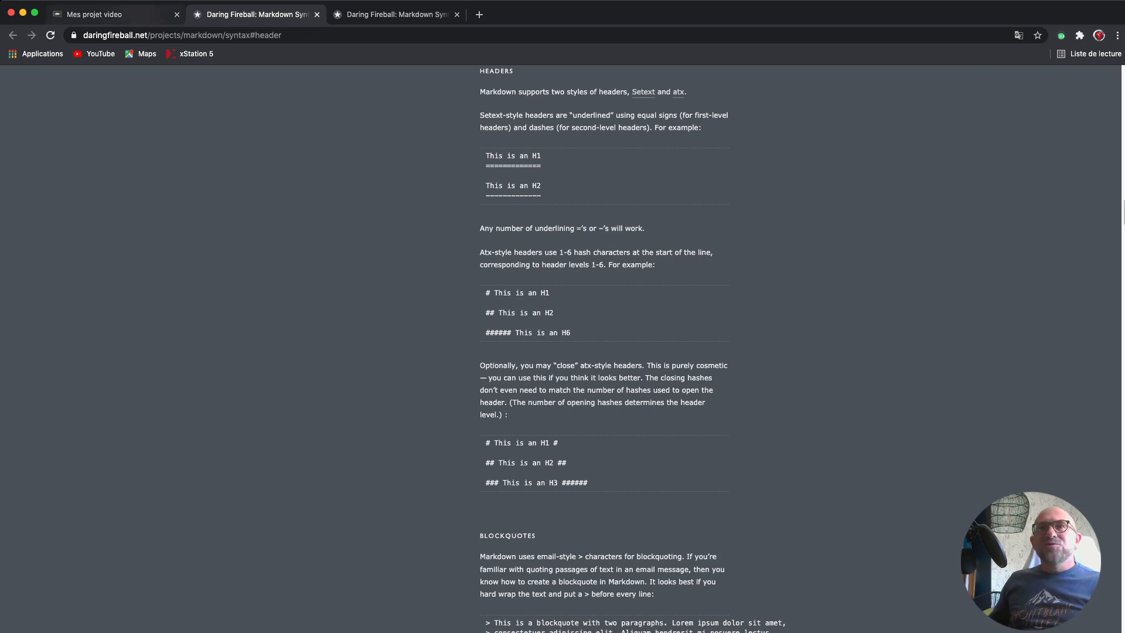
{"action": "left_click", "coordinate": [118, 15]}
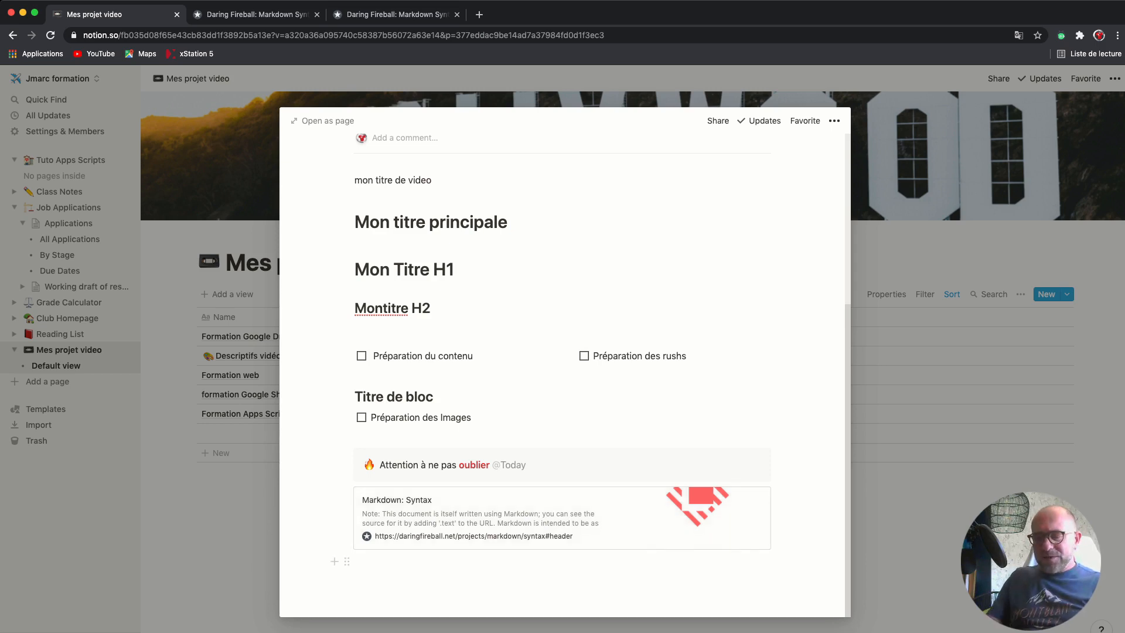
Start a slash command below the bookmark and browse its code snippet and embed options
{"action": "left_click", "coordinate": [446, 561]}
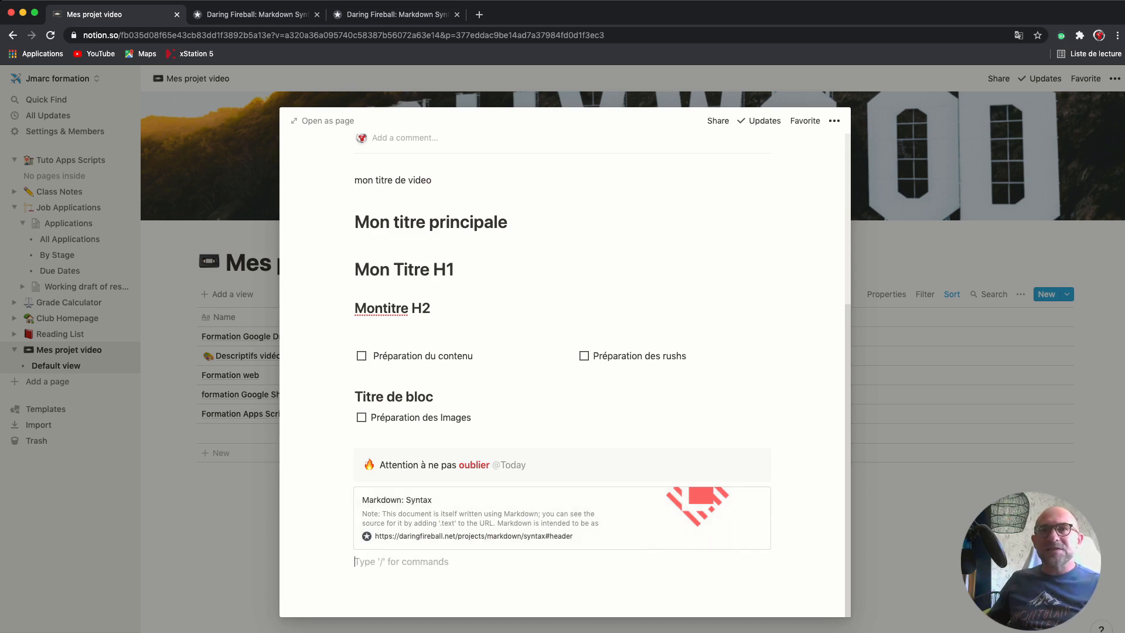
{"action": "type", "text": "/"}
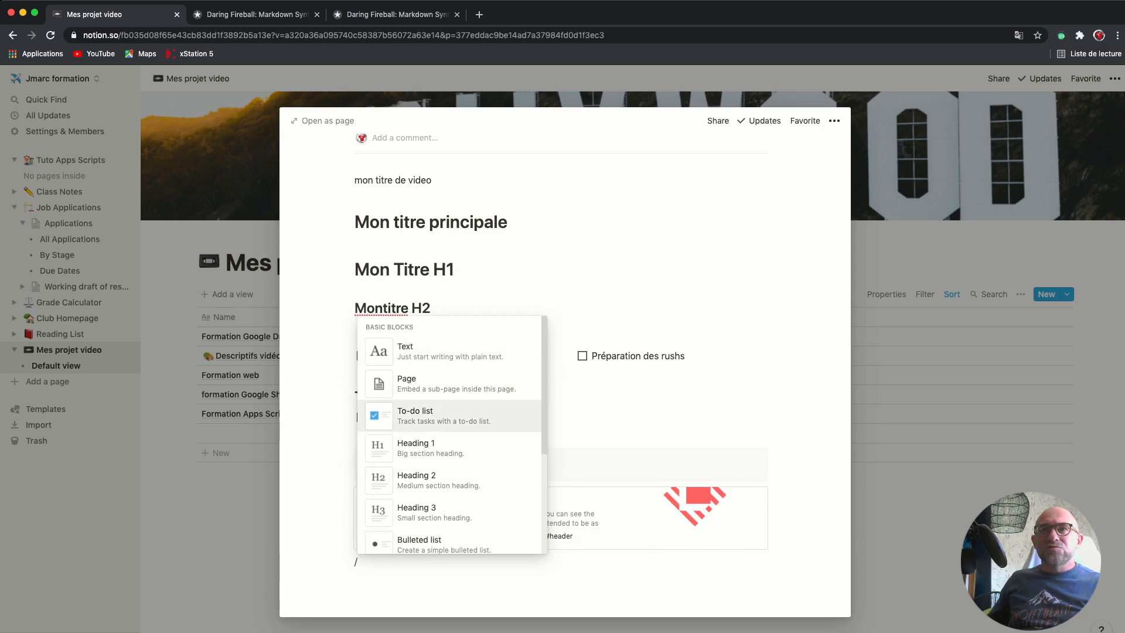
{"action": "scroll", "coordinate": [451, 434], "scroll_direction": "down", "scroll_amount": 10}
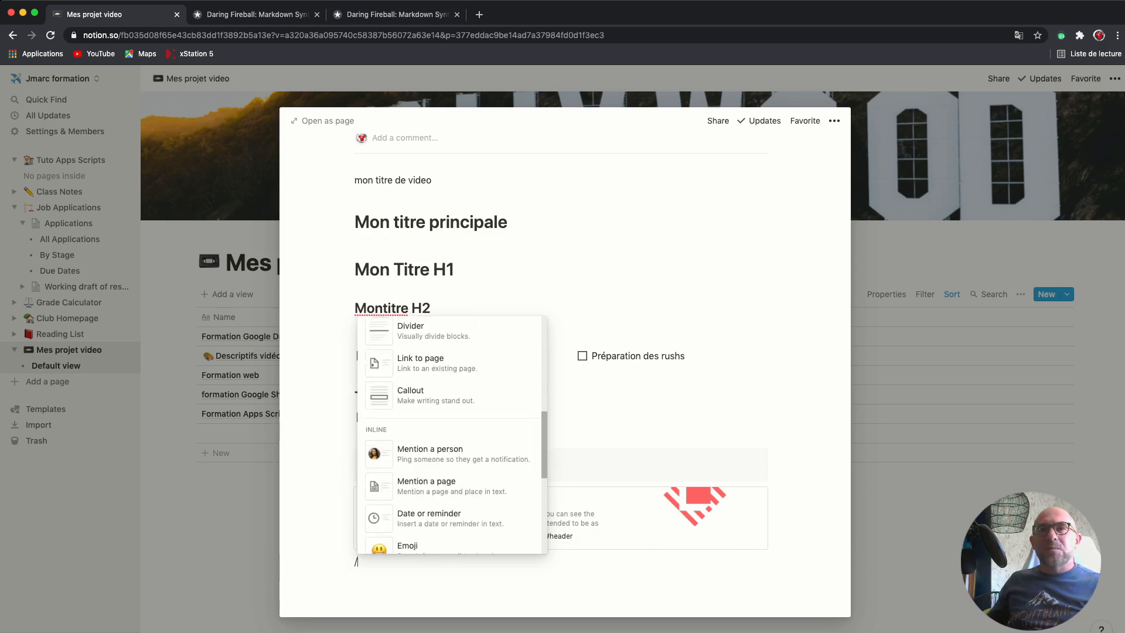
{"action": "scroll", "coordinate": [451, 434], "scroll_direction": "down", "scroll_amount": 8}
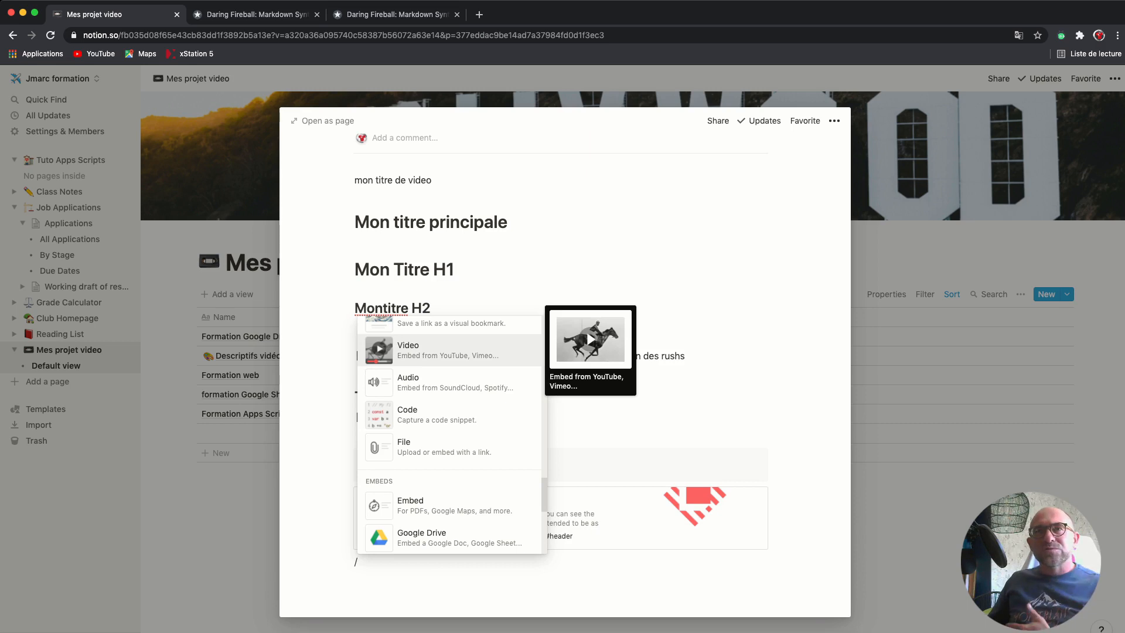
{"action": "key", "text": "Down"}
{"action": "key", "text": "Down"}
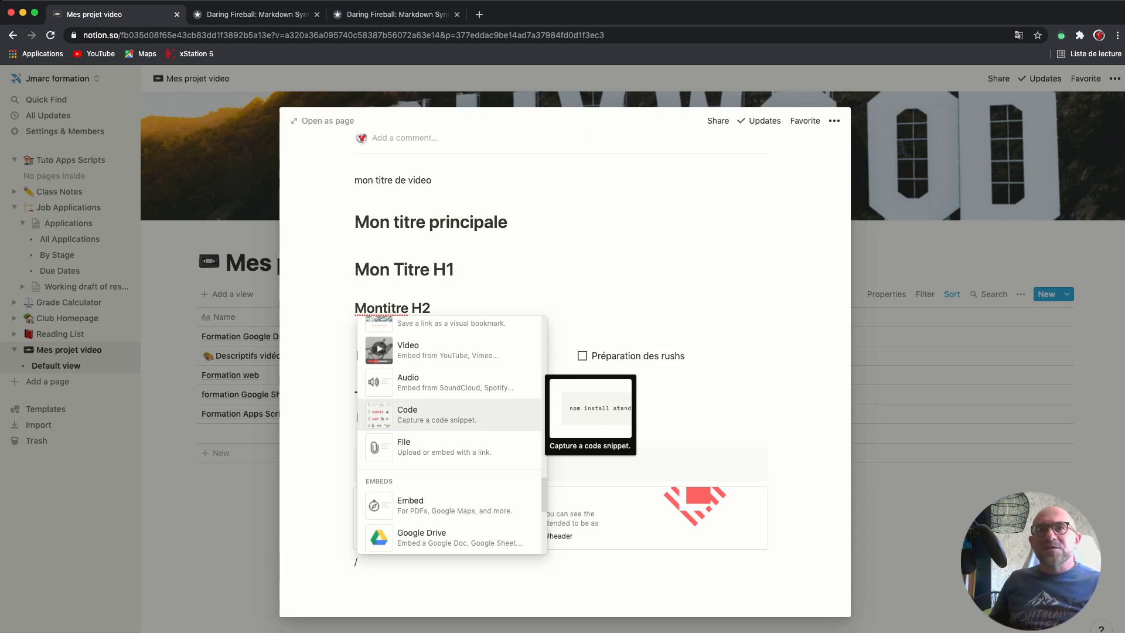
{"action": "key", "text": "Down"}
{"action": "key", "text": "Down"}
{"action": "key", "text": "Down"}
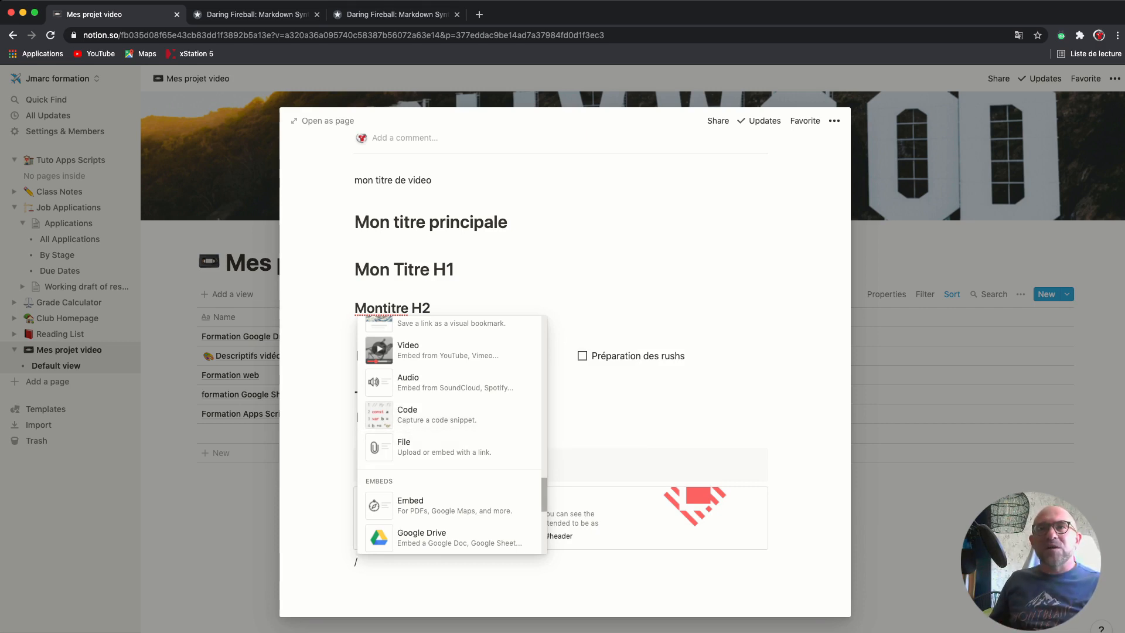
{"action": "scroll", "coordinate": [451, 435], "scroll_direction": "down", "scroll_amount": 1}
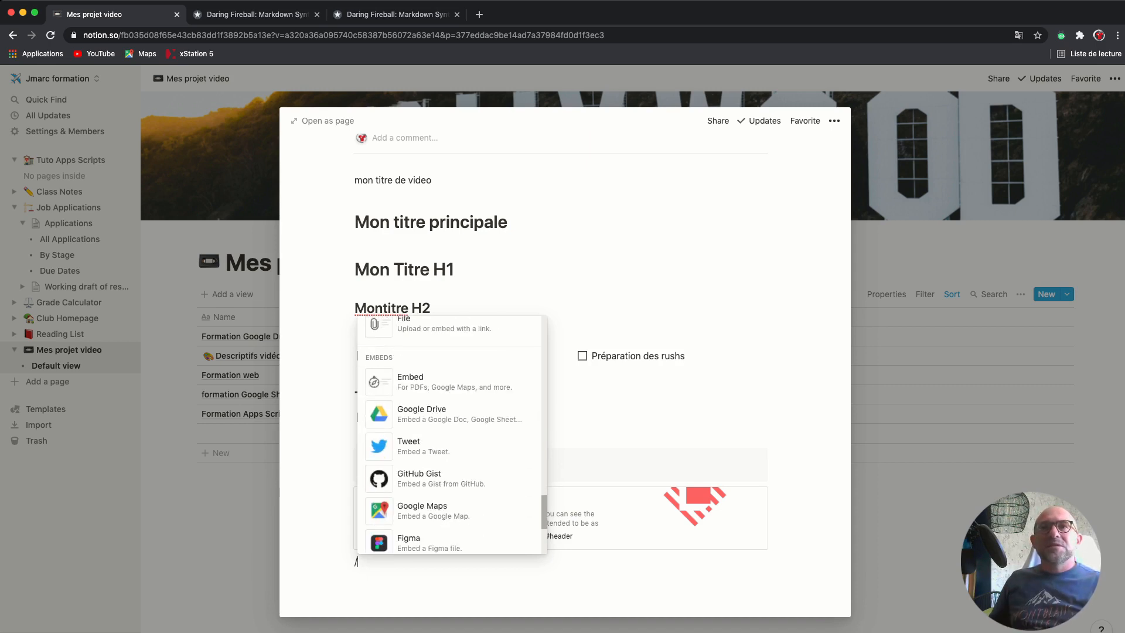
{"action": "left_click_drag", "start_coordinate": [545, 512], "coordinate": [544, 506]}
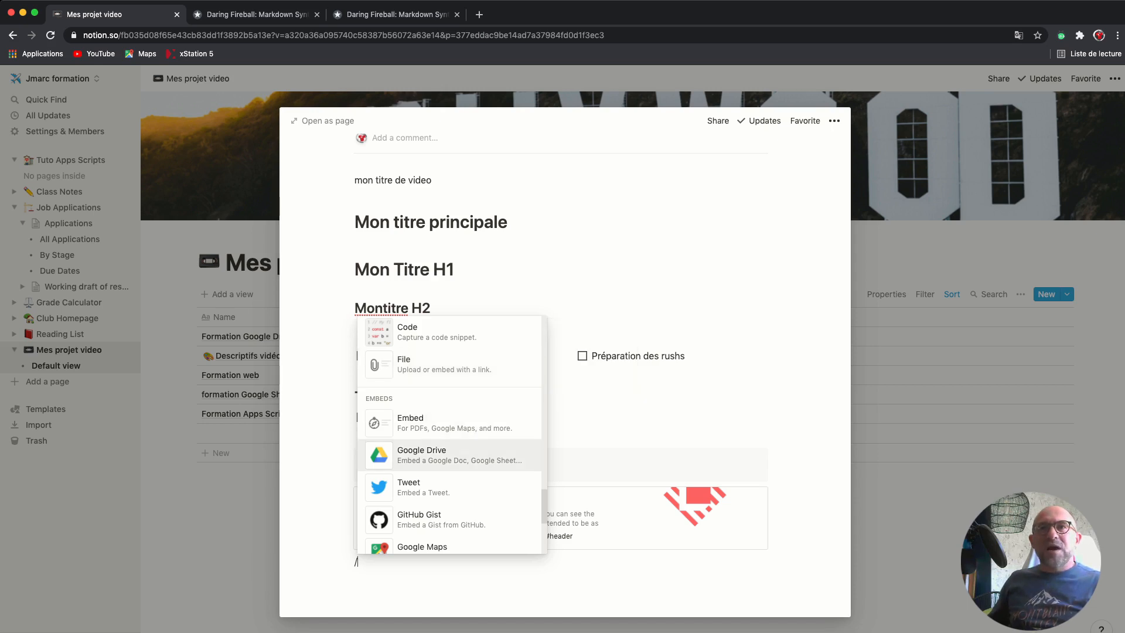
{"action": "left_click_drag", "start_coordinate": [544, 507], "coordinate": [544, 510]}
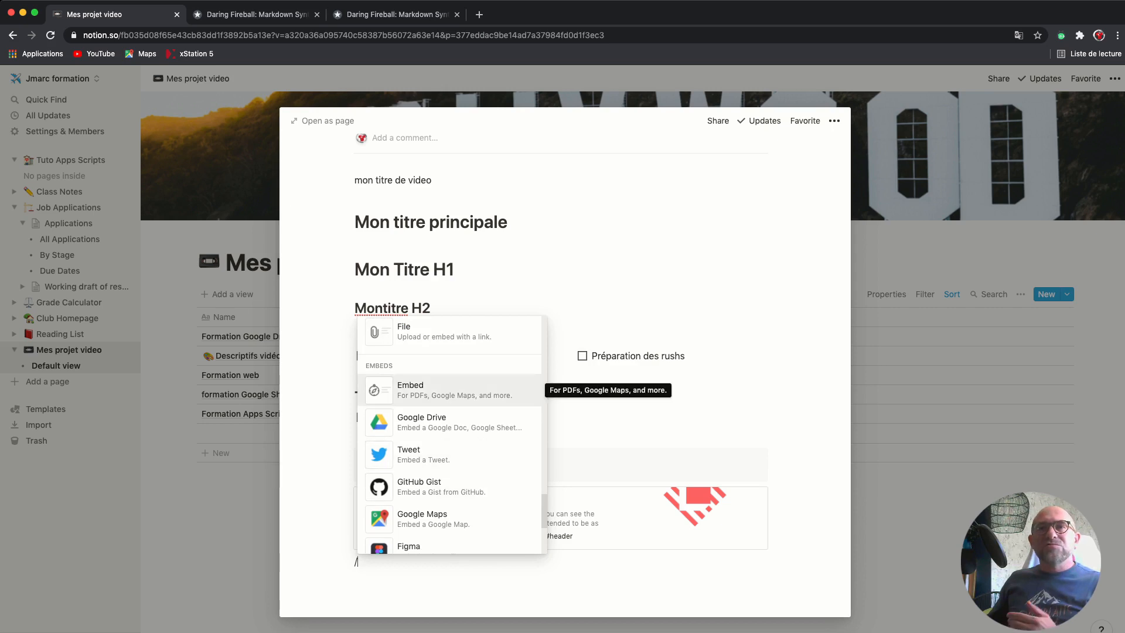
{"action": "key", "text": "Down"}
{"action": "key", "text": "Down"}
{"action": "key", "text": "Down"}
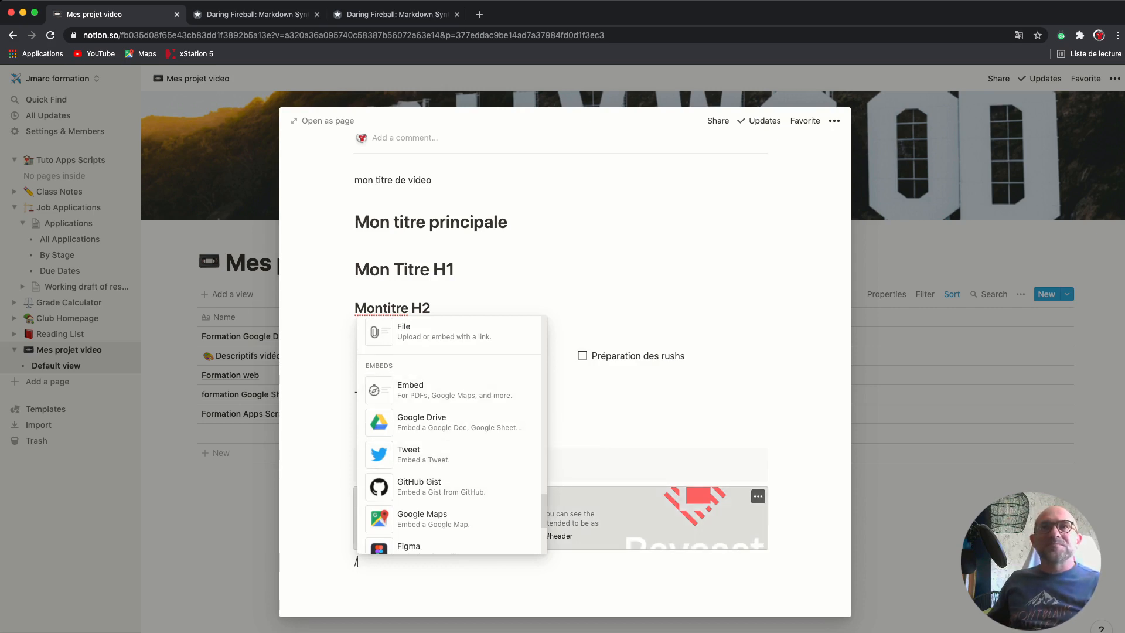
Open the Markdown Syntax bookmark's page again, return to Notion and dismiss the block menu
{"action": "left_click", "coordinate": [552, 511]}
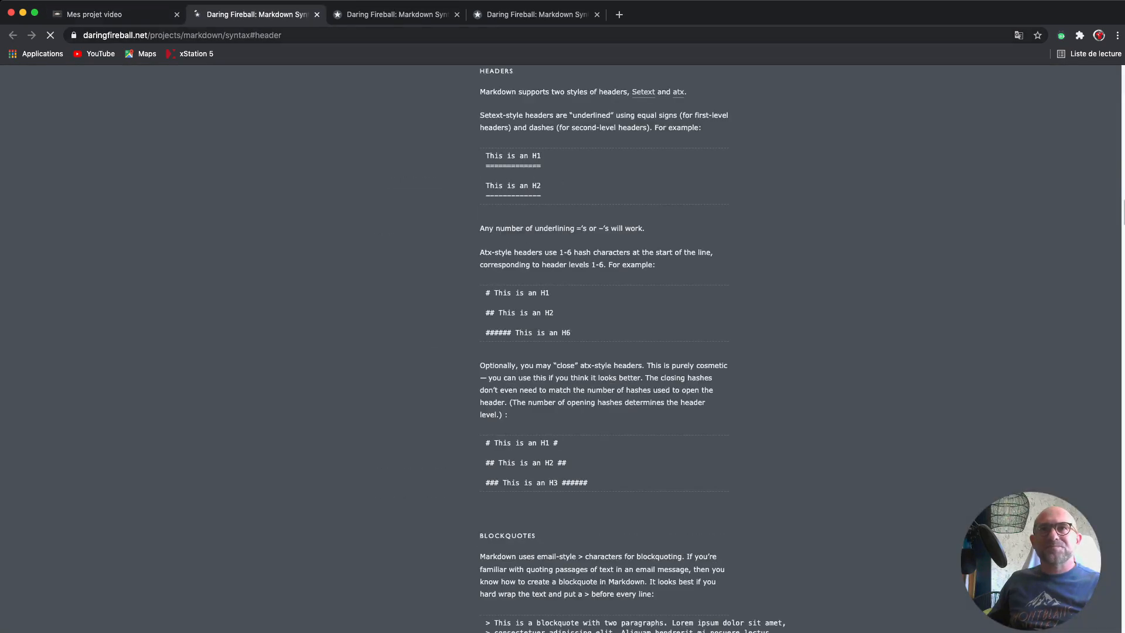
{"action": "left_click", "coordinate": [118, 14]}
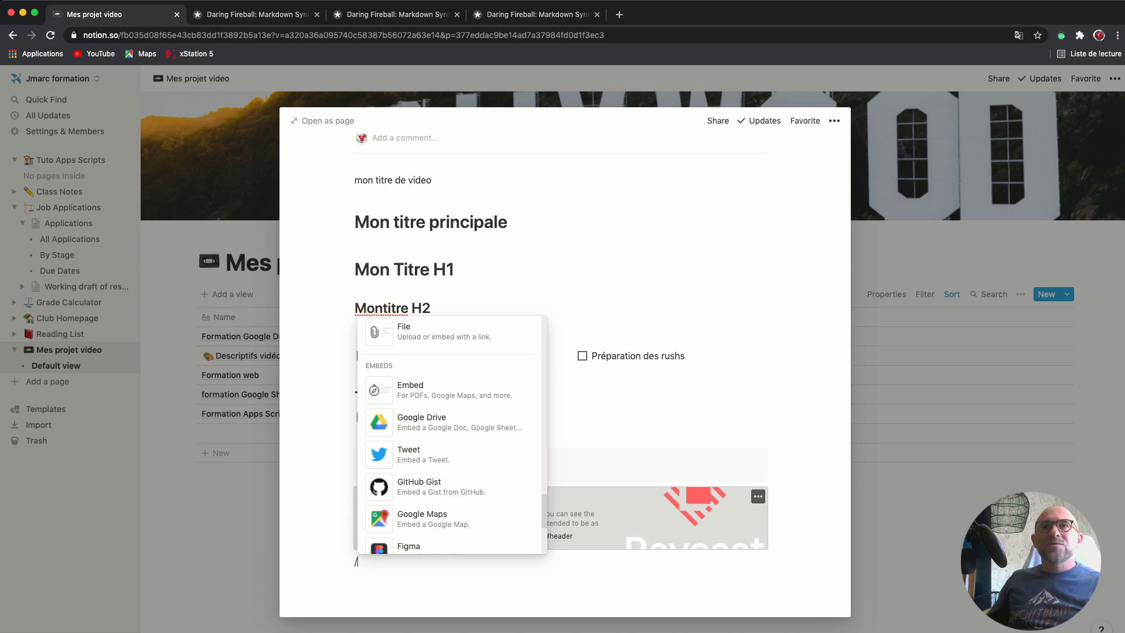
{"action": "key", "text": "Escape"}
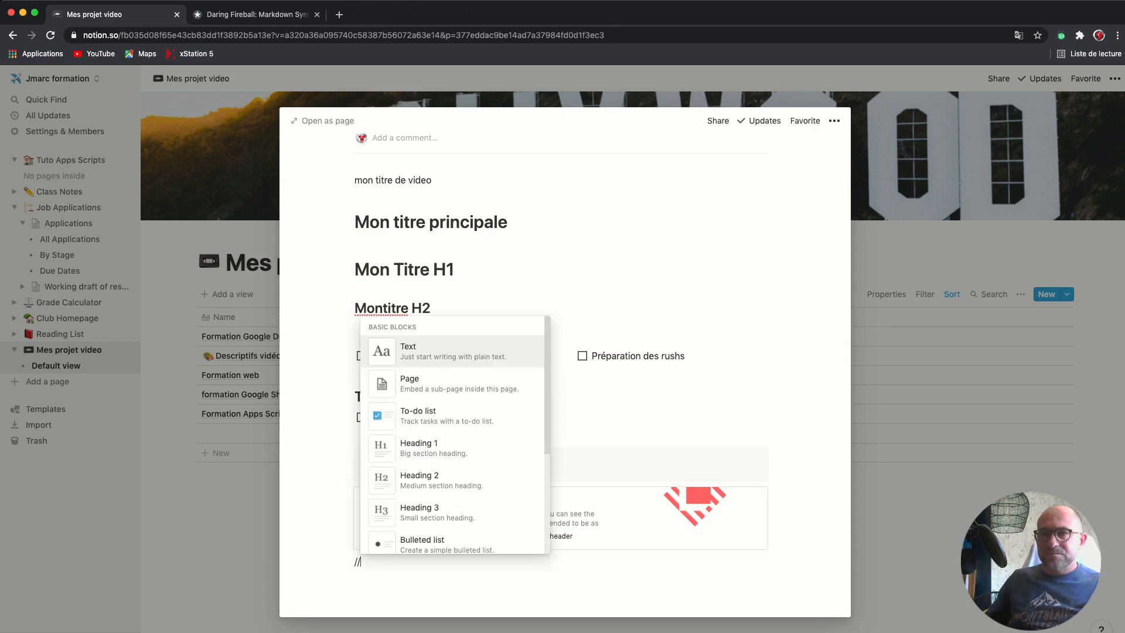
{"action": "type", "text": "/"}
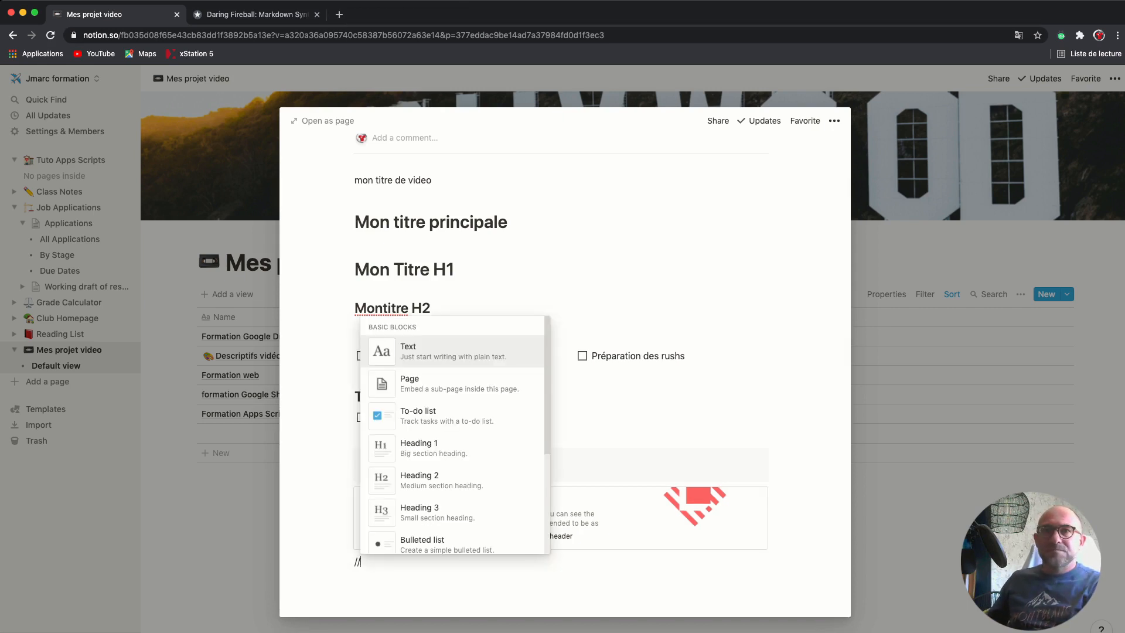
{"action": "key", "text": "BackSpace"}
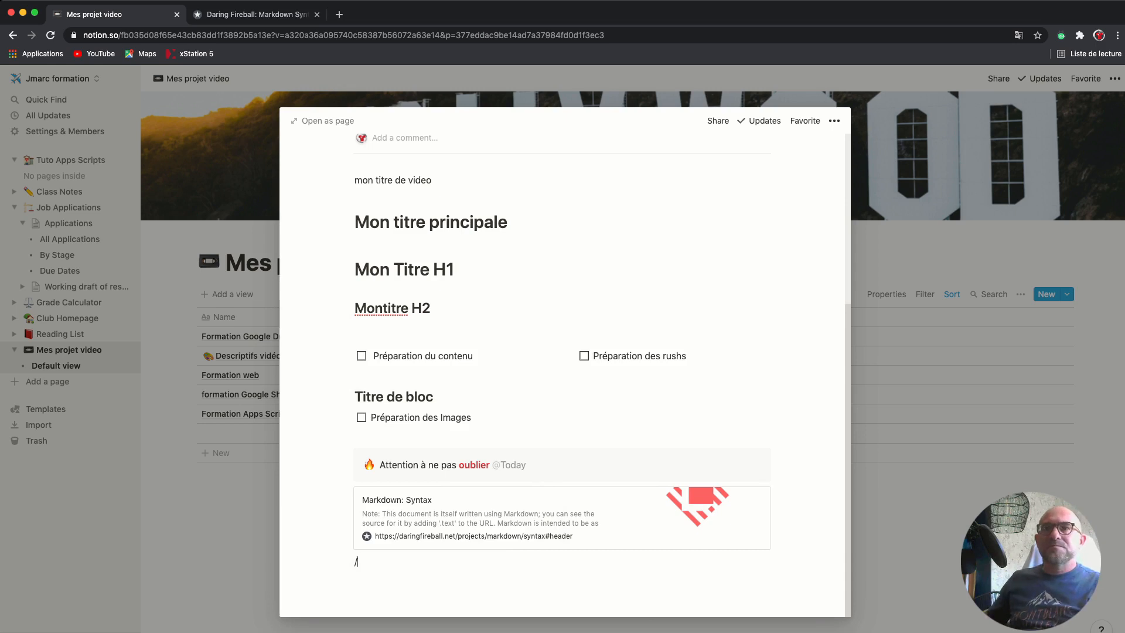
{"action": "key", "text": "BackSpace"}
{"action": "type", "text": "/"}
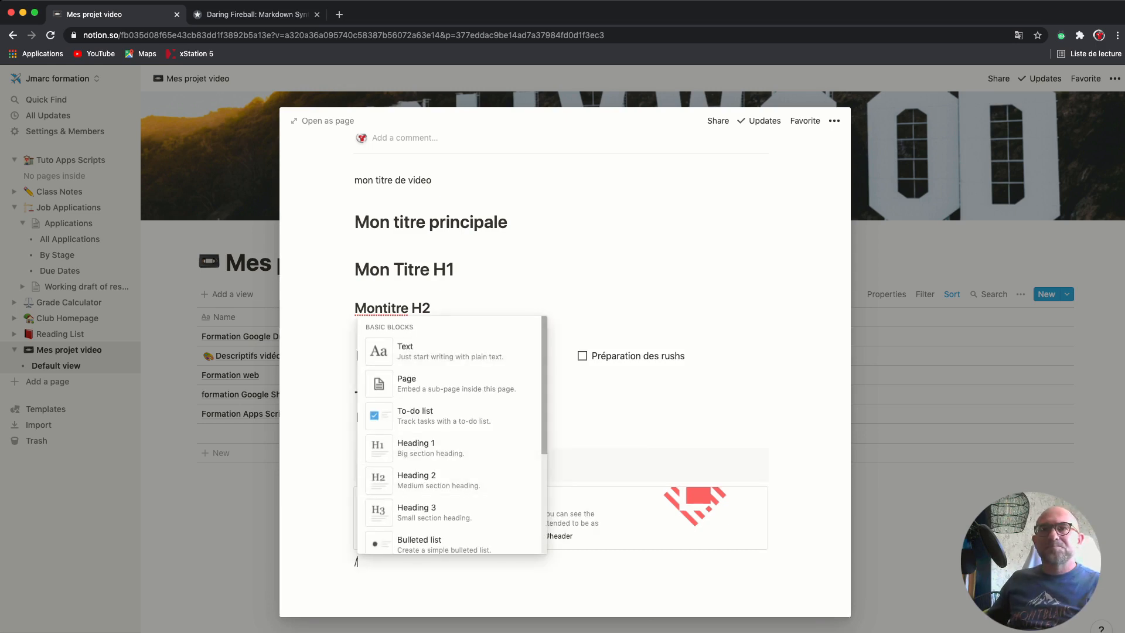
{"action": "scroll", "coordinate": [452, 434], "scroll_direction": "down", "scroll_amount": 15}
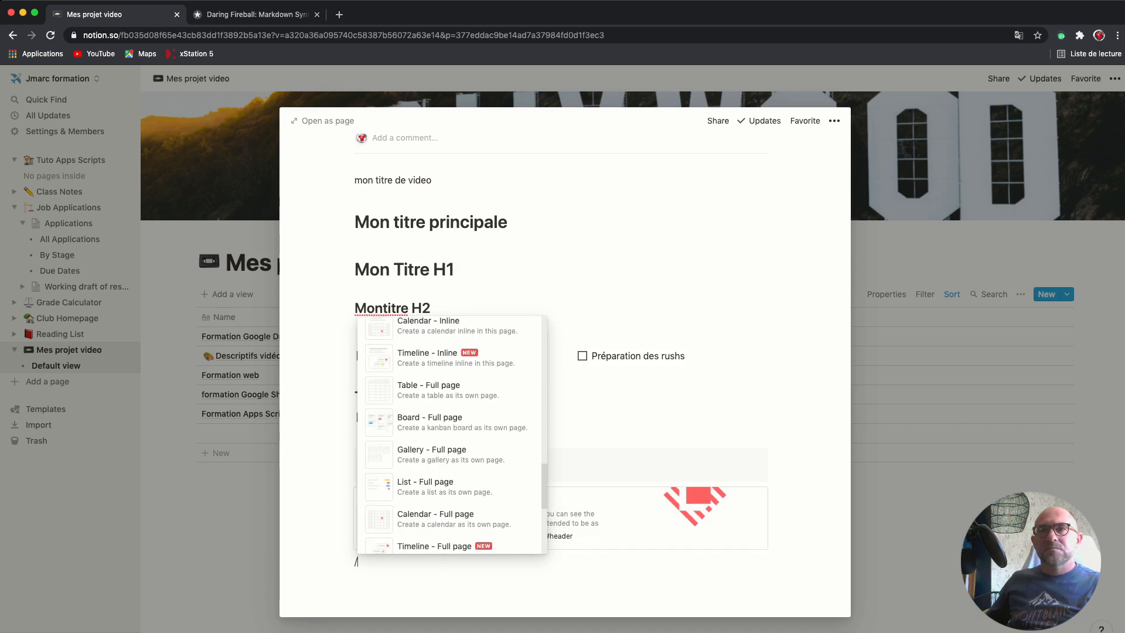
{"action": "scroll", "coordinate": [452, 434], "scroll_direction": "down", "scroll_amount": 8}
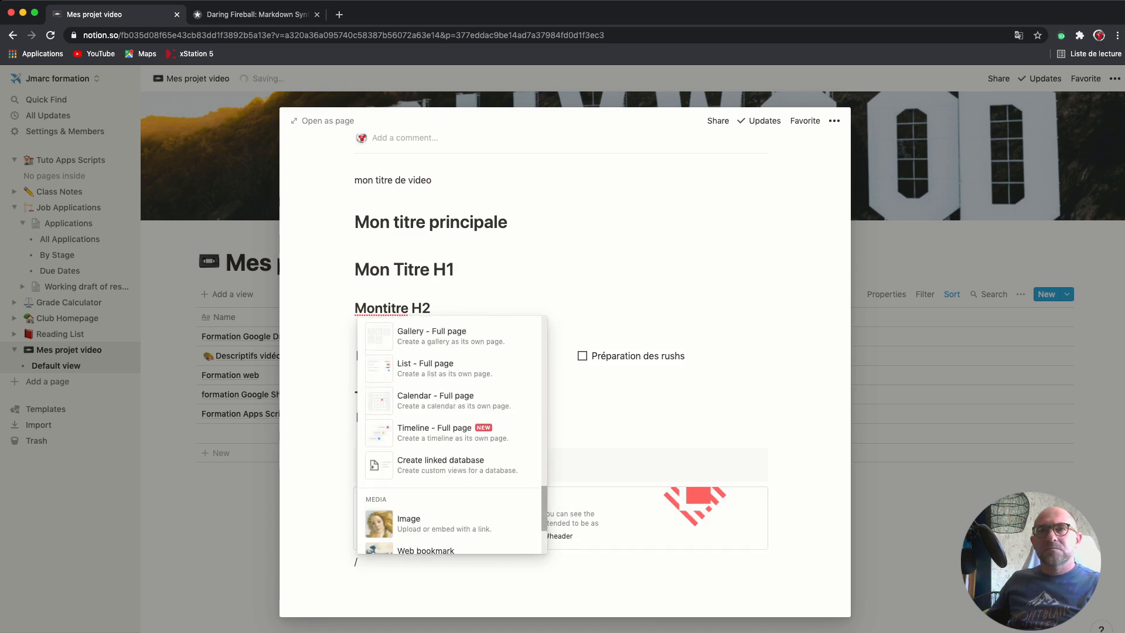
{"action": "scroll", "coordinate": [452, 434], "scroll_direction": "down", "scroll_amount": 10}
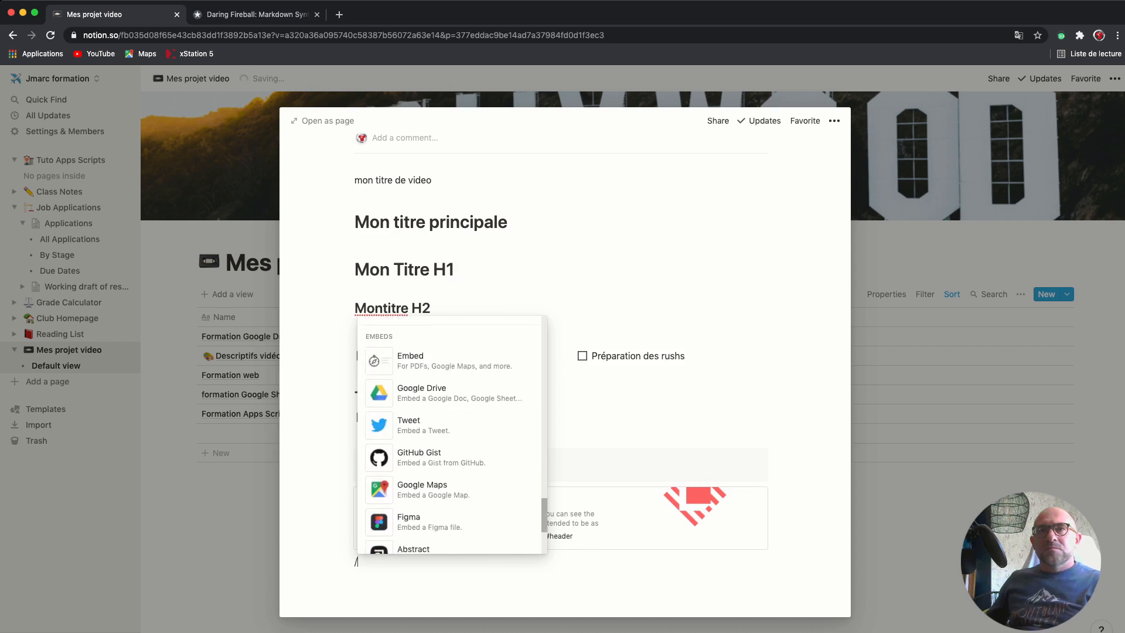
{"action": "scroll", "coordinate": [452, 434], "scroll_direction": "down", "scroll_amount": 4}
{"action": "scroll", "coordinate": [452, 434], "scroll_direction": "up", "scroll_amount": 6}
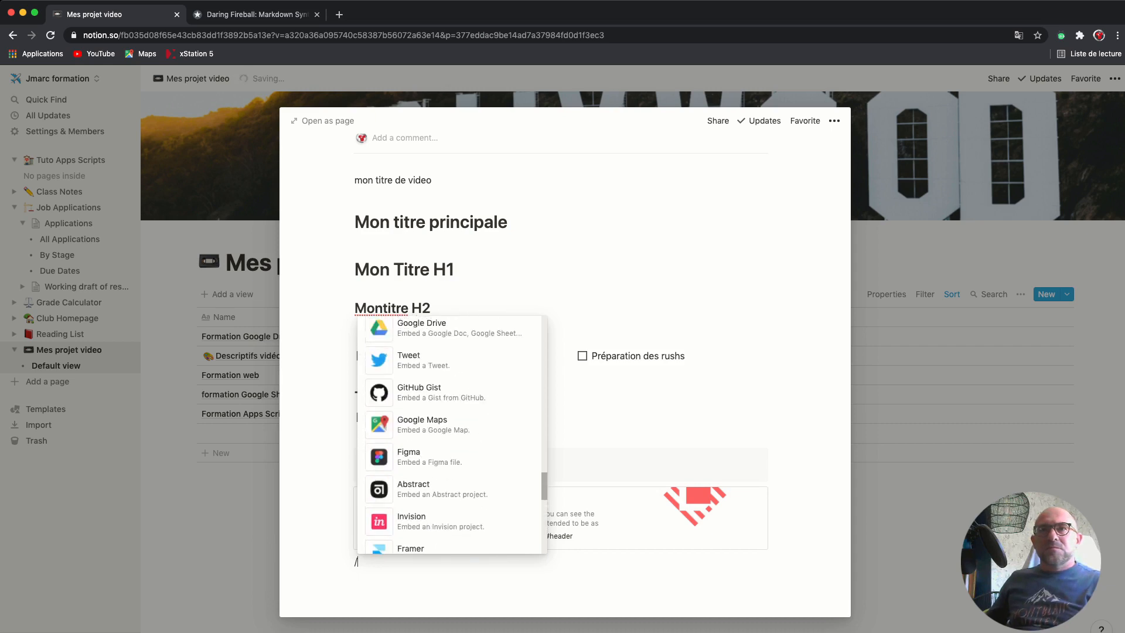
{"action": "scroll", "coordinate": [452, 434], "scroll_direction": "down", "scroll_amount": 1}
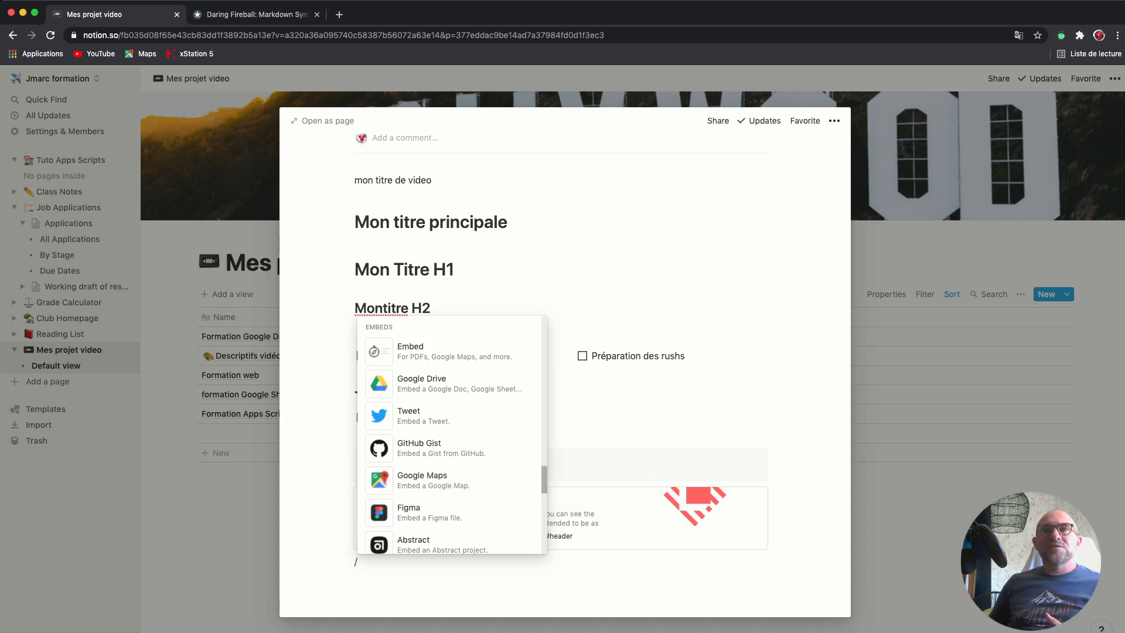
{"action": "scroll", "coordinate": [451, 422], "scroll_direction": "down", "scroll_amount": 3}
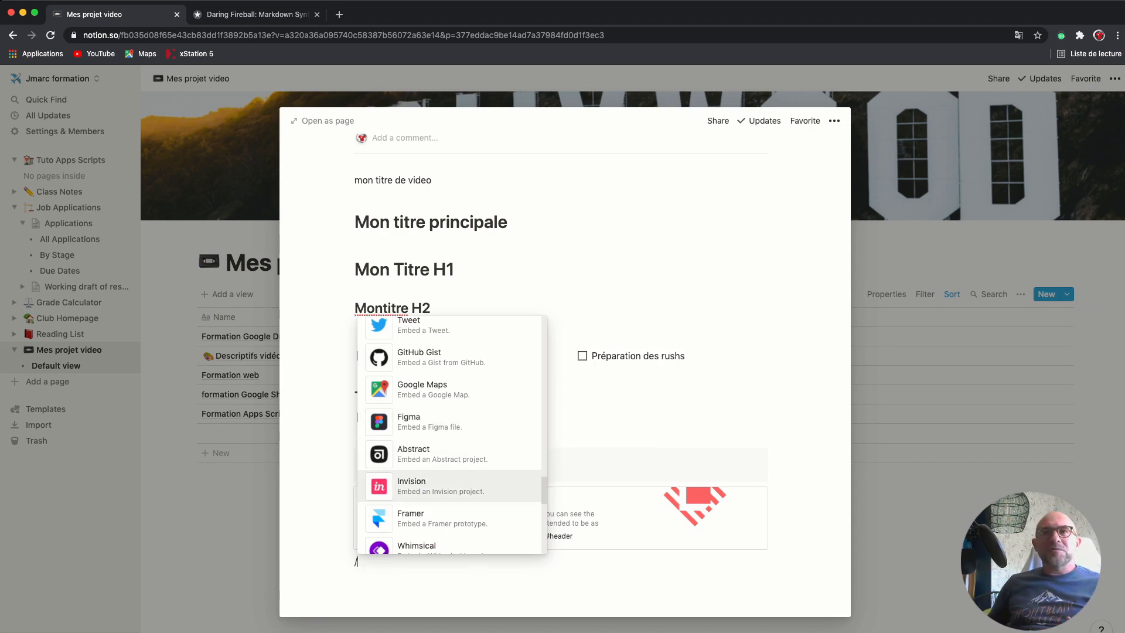
{"action": "scroll", "coordinate": [451, 433], "scroll_direction": "down", "scroll_amount": 3}
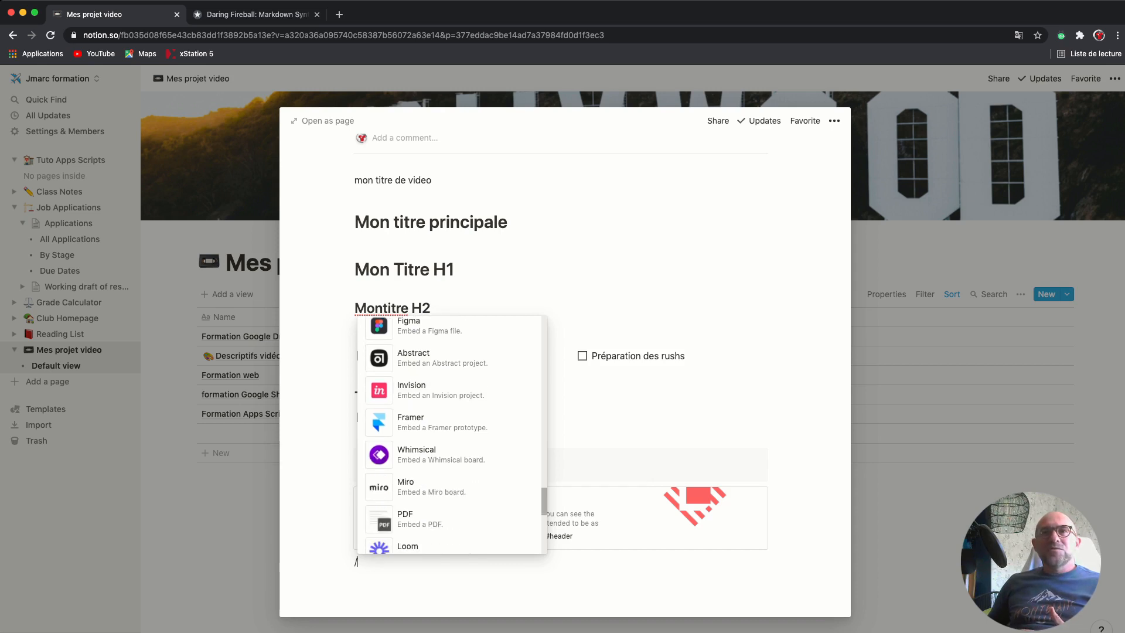
{"action": "scroll", "coordinate": [451, 433], "scroll_direction": "down", "scroll_amount": 1}
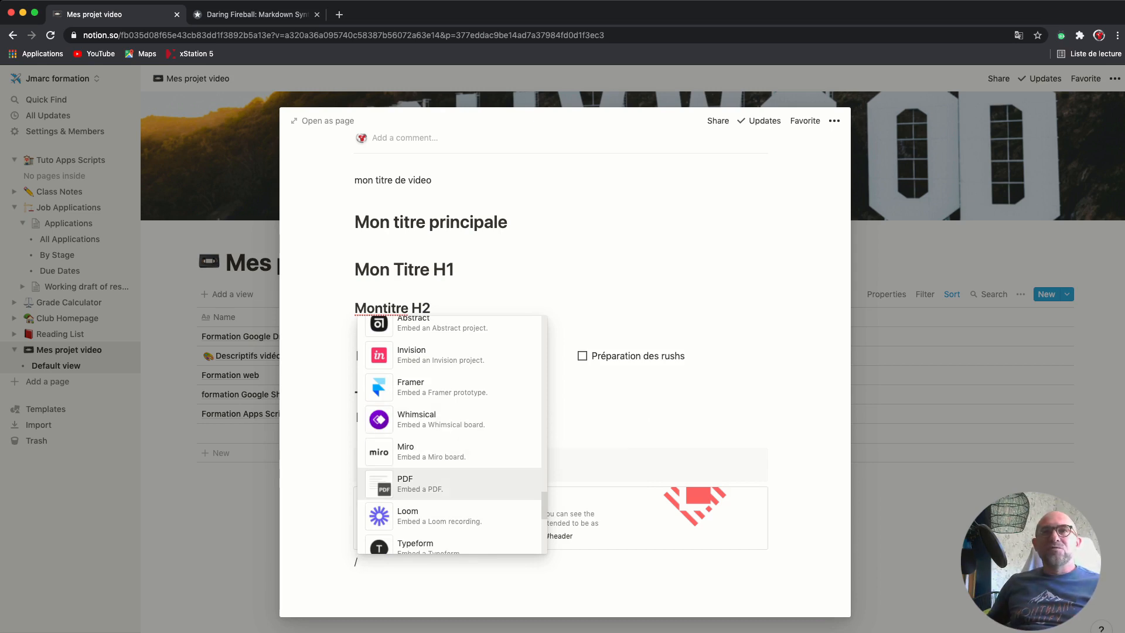
{"action": "scroll", "coordinate": [452, 469], "scroll_direction": "down", "scroll_amount": 3}
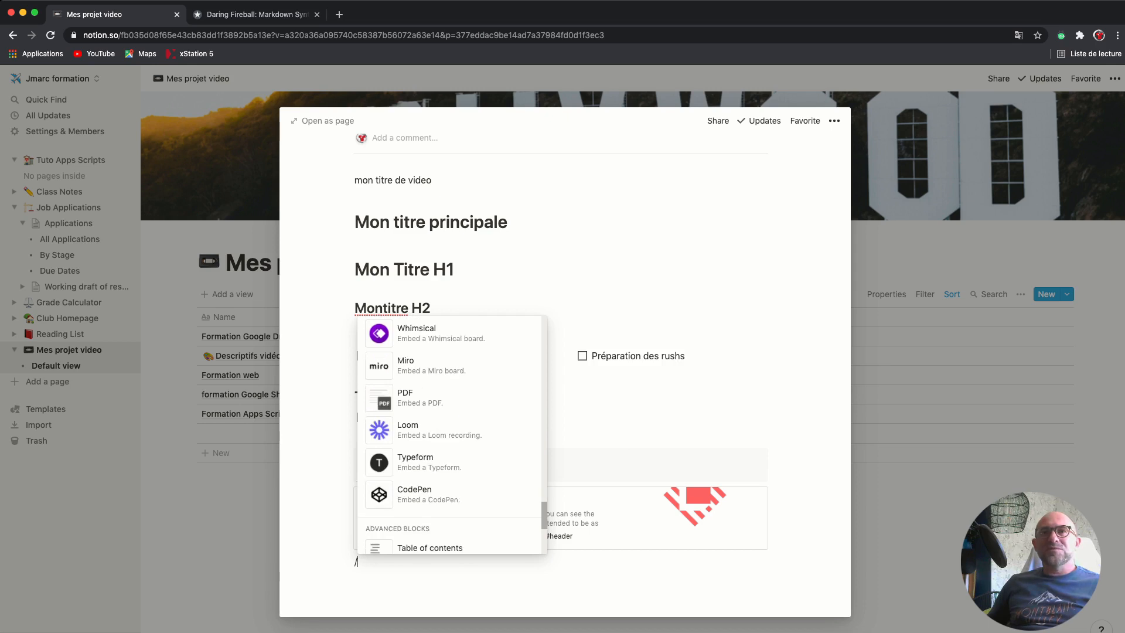
{"action": "scroll", "coordinate": [451, 439], "scroll_direction": "down", "scroll_amount": 1}
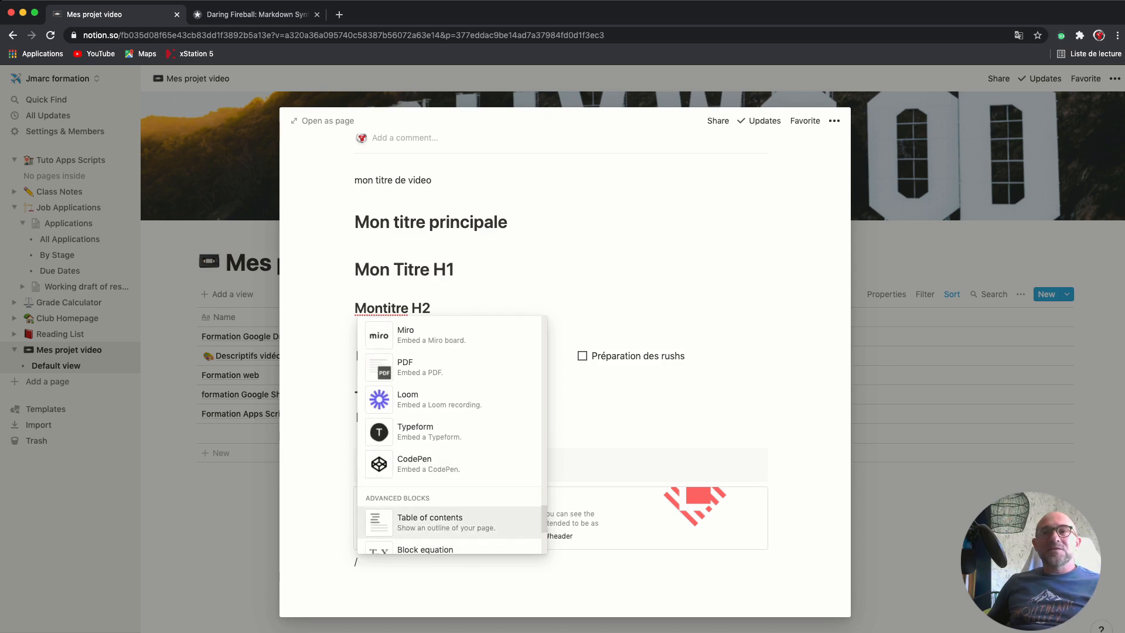
Insert a table of contents block below the bookmark listing the page's four headings
{"action": "key", "text": "Return"}
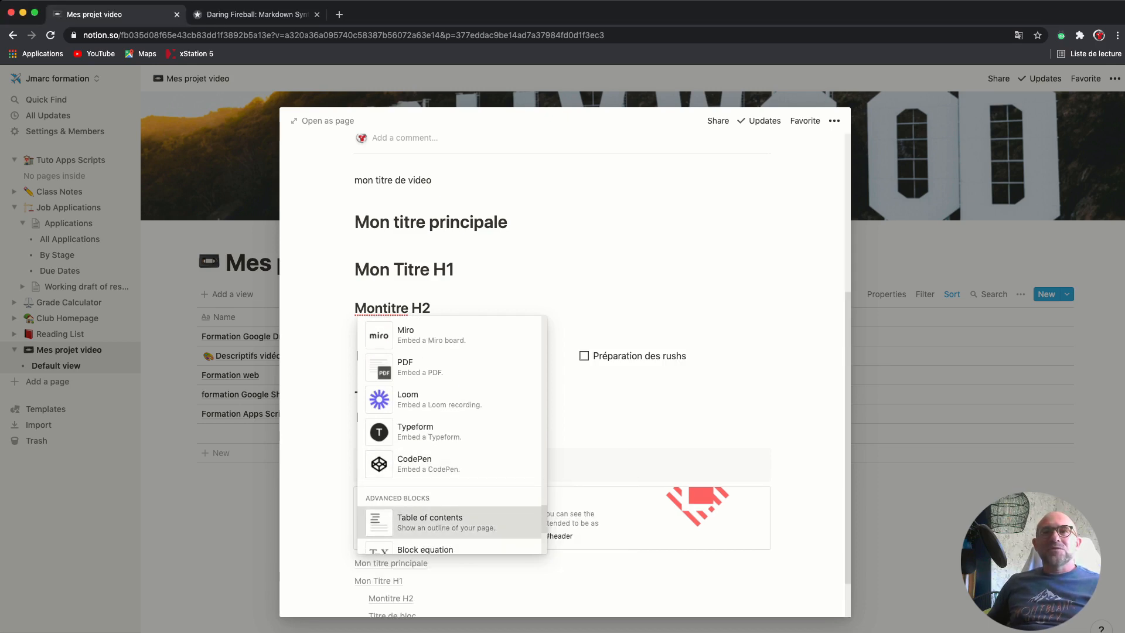
{"action": "scroll", "coordinate": [553, 517], "scroll_direction": "down", "scroll_amount": 1}
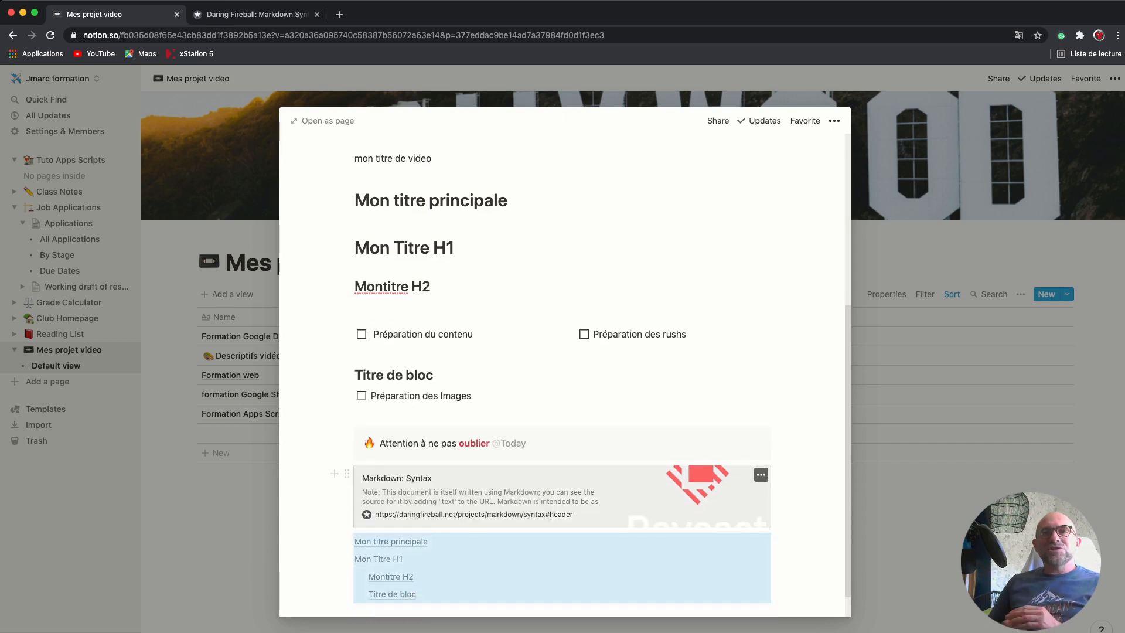
{"action": "scroll", "coordinate": [552, 517], "scroll_direction": "down", "scroll_amount": 1}
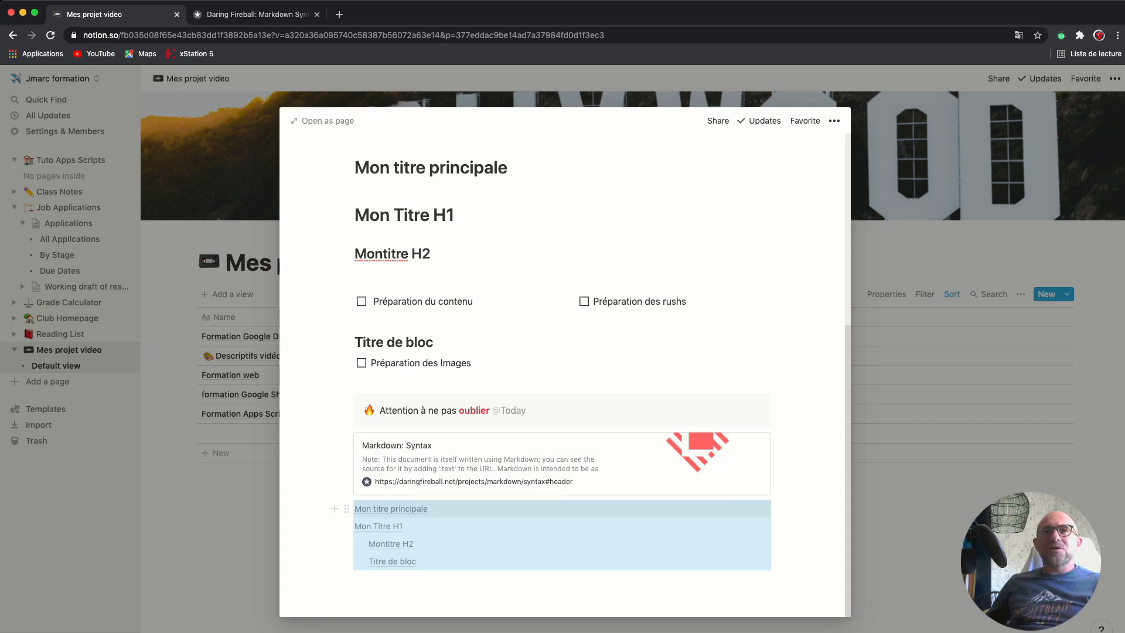
{"action": "scroll", "coordinate": [445, 509], "scroll_direction": "up", "scroll_amount": 1}
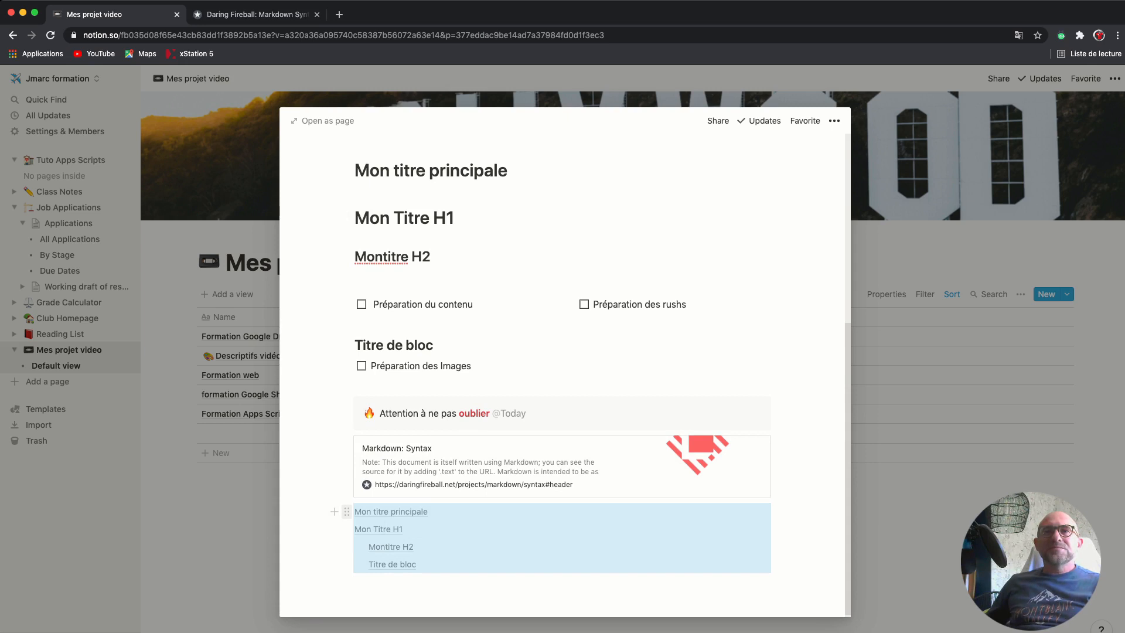
Drag the table of contents above 'mon titre de video' and follow its Montitre H2 entry
{"action": "left_click_drag", "start_coordinate": [347, 511], "coordinate": [359, 274]}
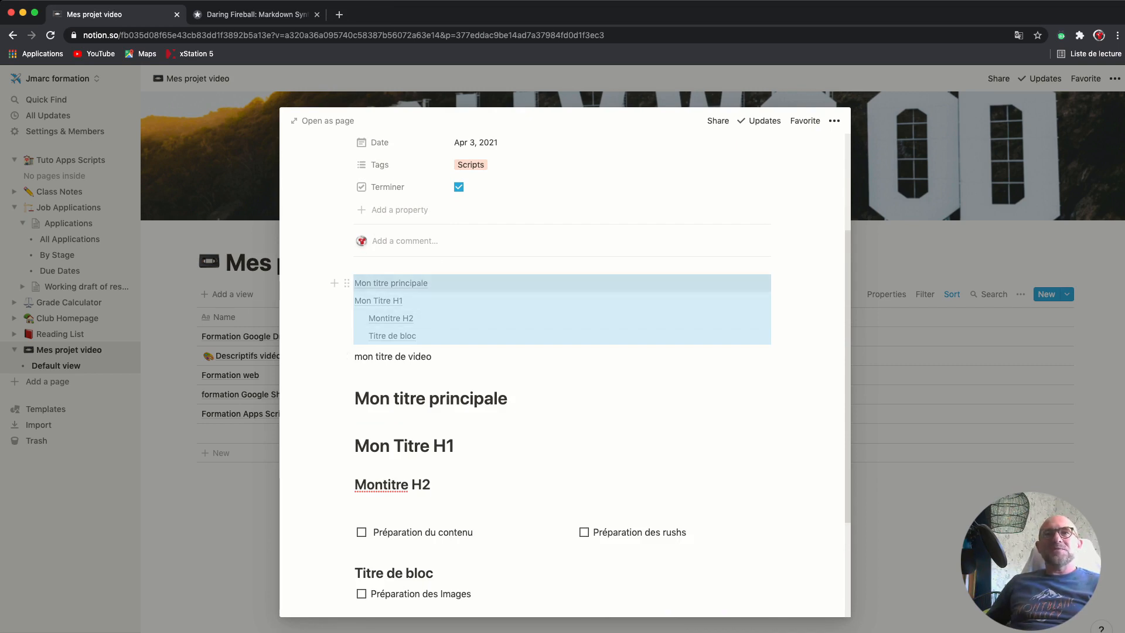
{"action": "left_click", "coordinate": [433, 356]}
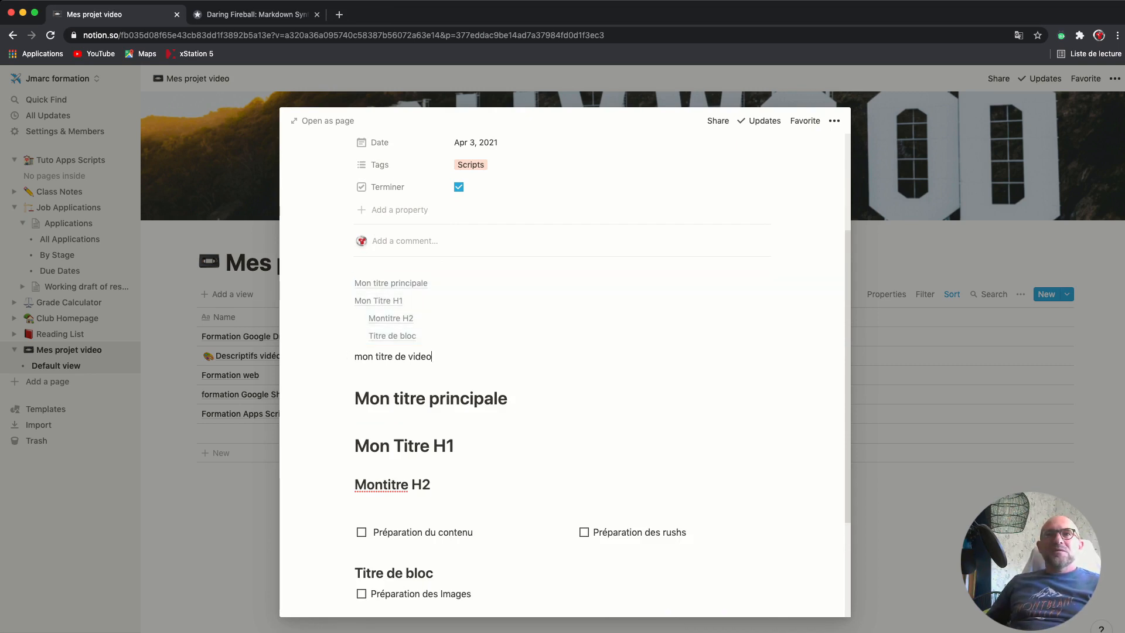
{"action": "left_click", "coordinate": [391, 318]}
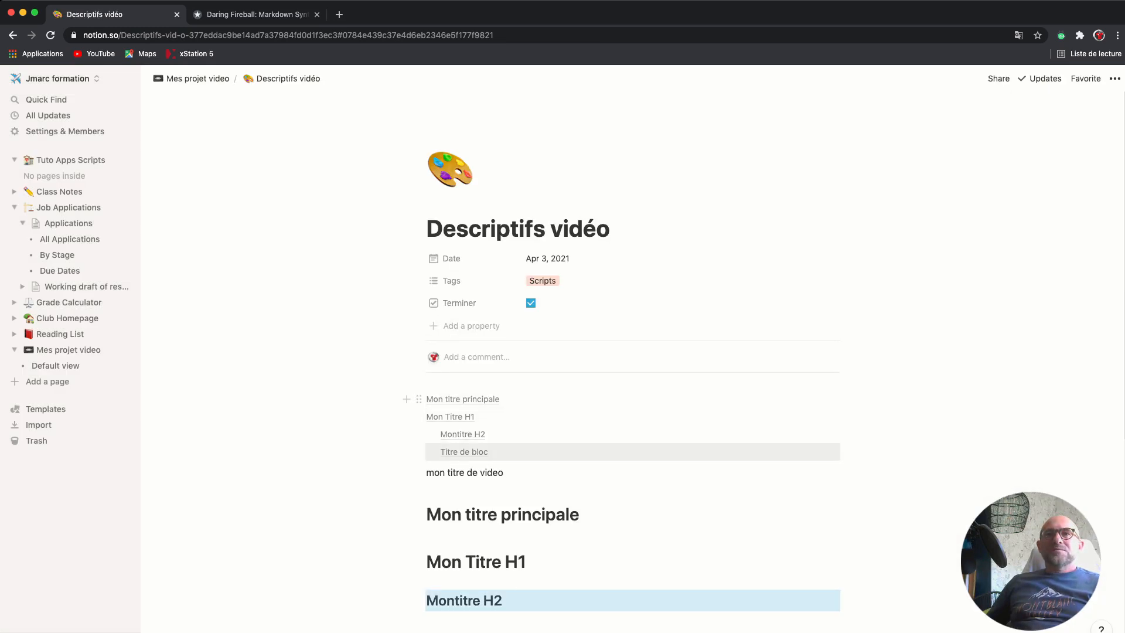
{"action": "left_click", "coordinate": [464, 452]}
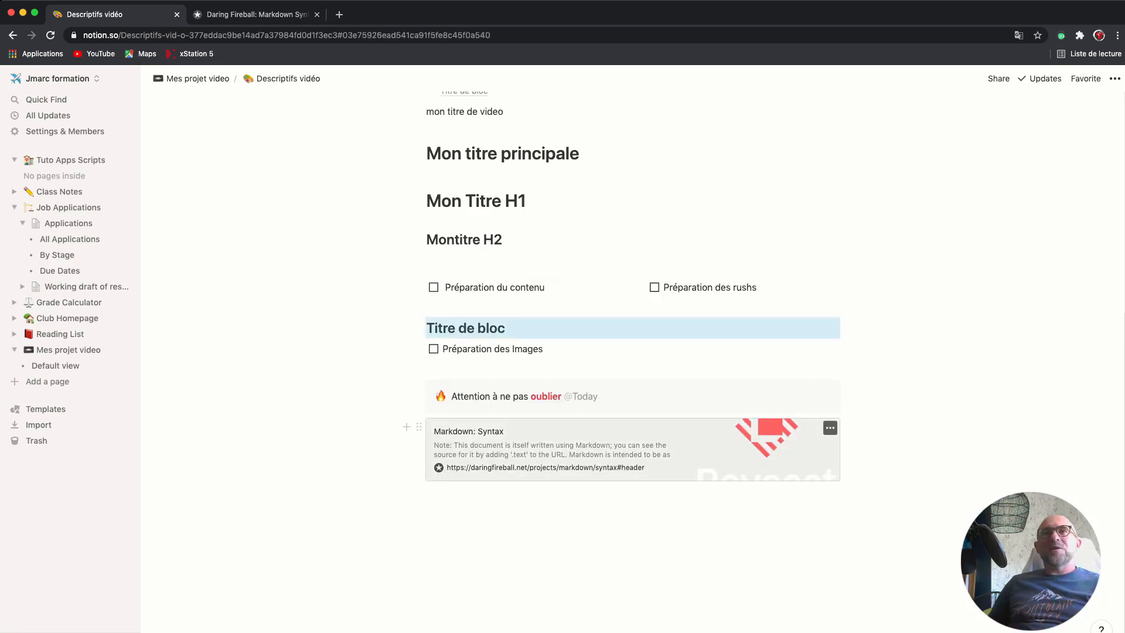
{"action": "scroll", "coordinate": [469, 440], "scroll_direction": "up", "scroll_amount": 6}
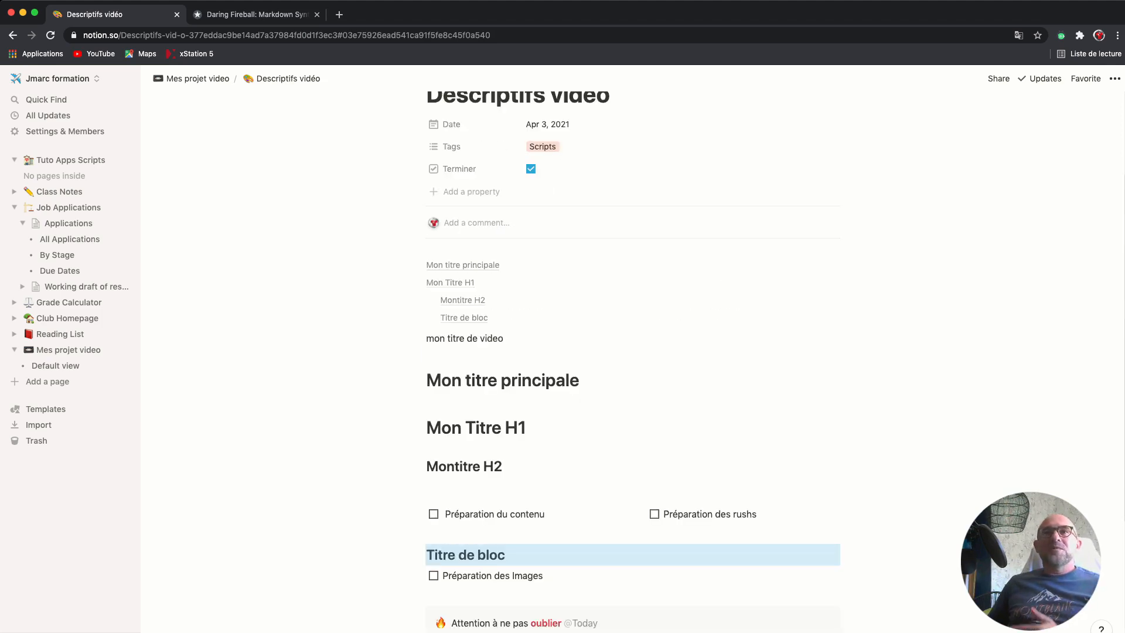